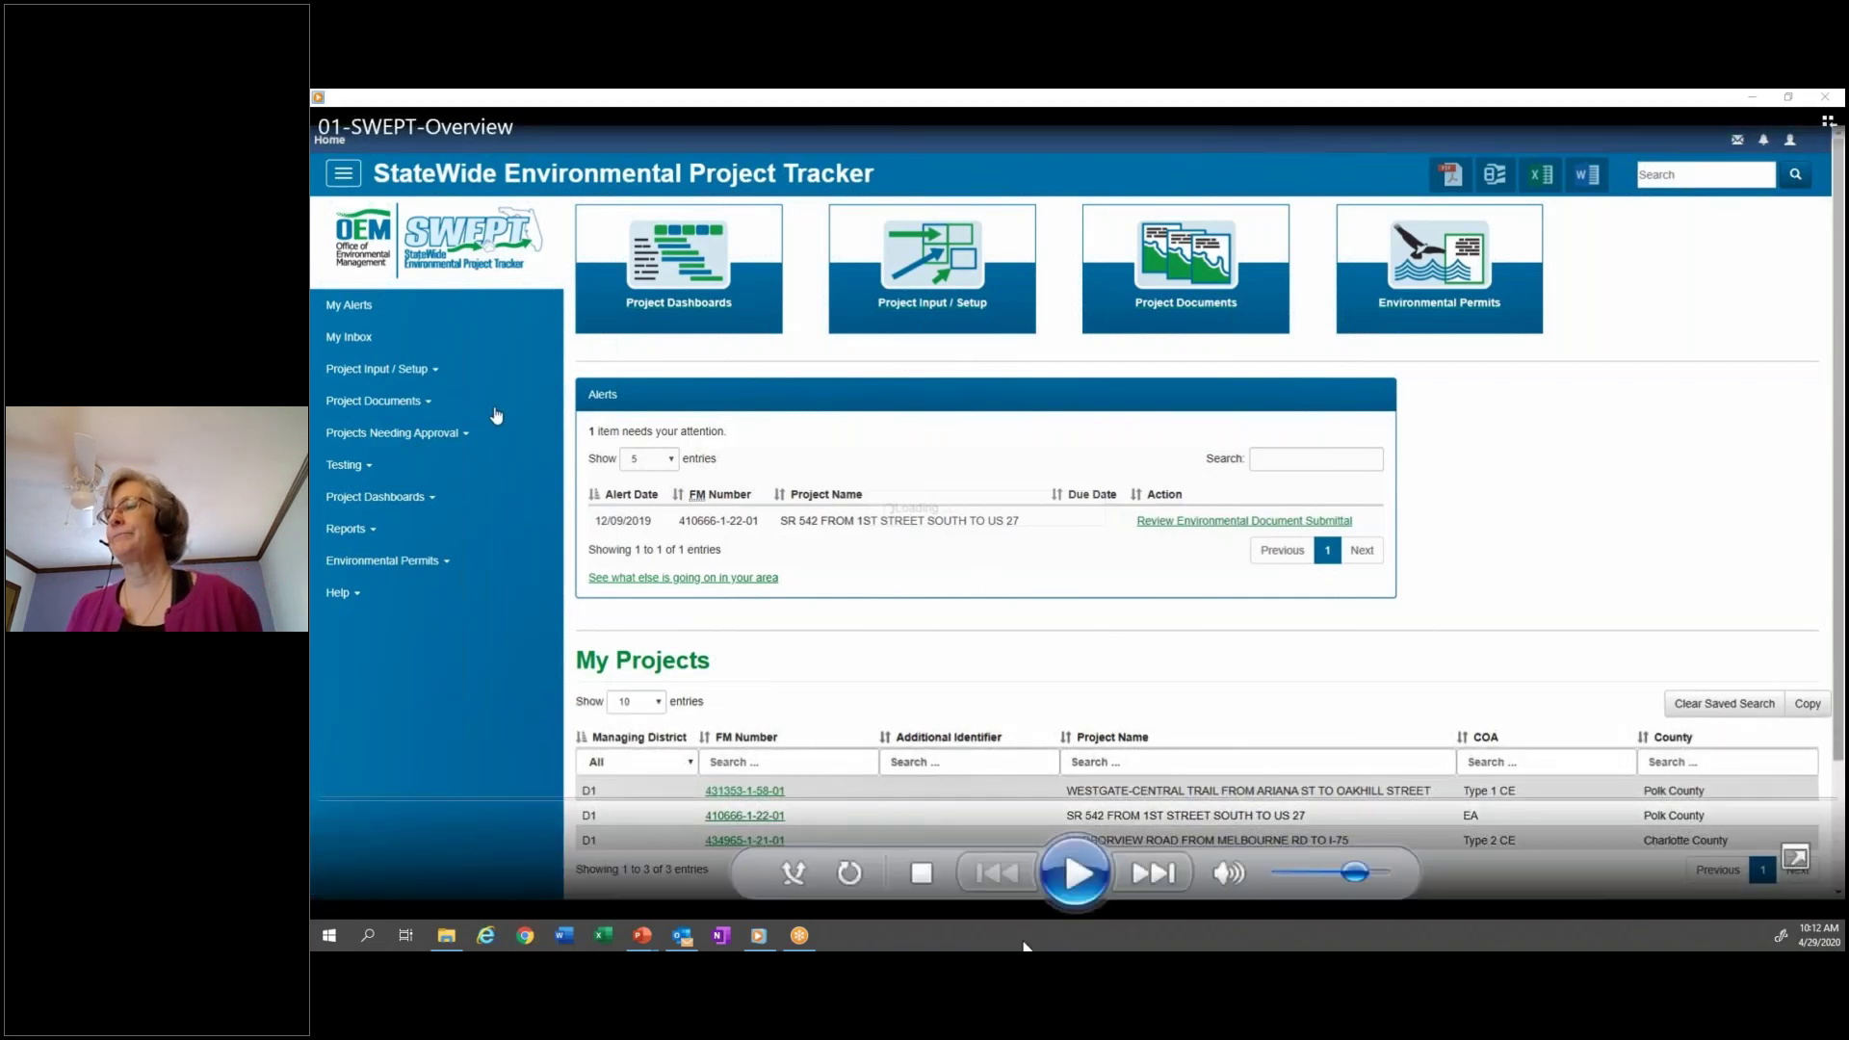
- Play the 01-SWEPT-Overview video, return to the tracker's home page, and hide and restore the navigation sidebar
left_click(1076, 878)
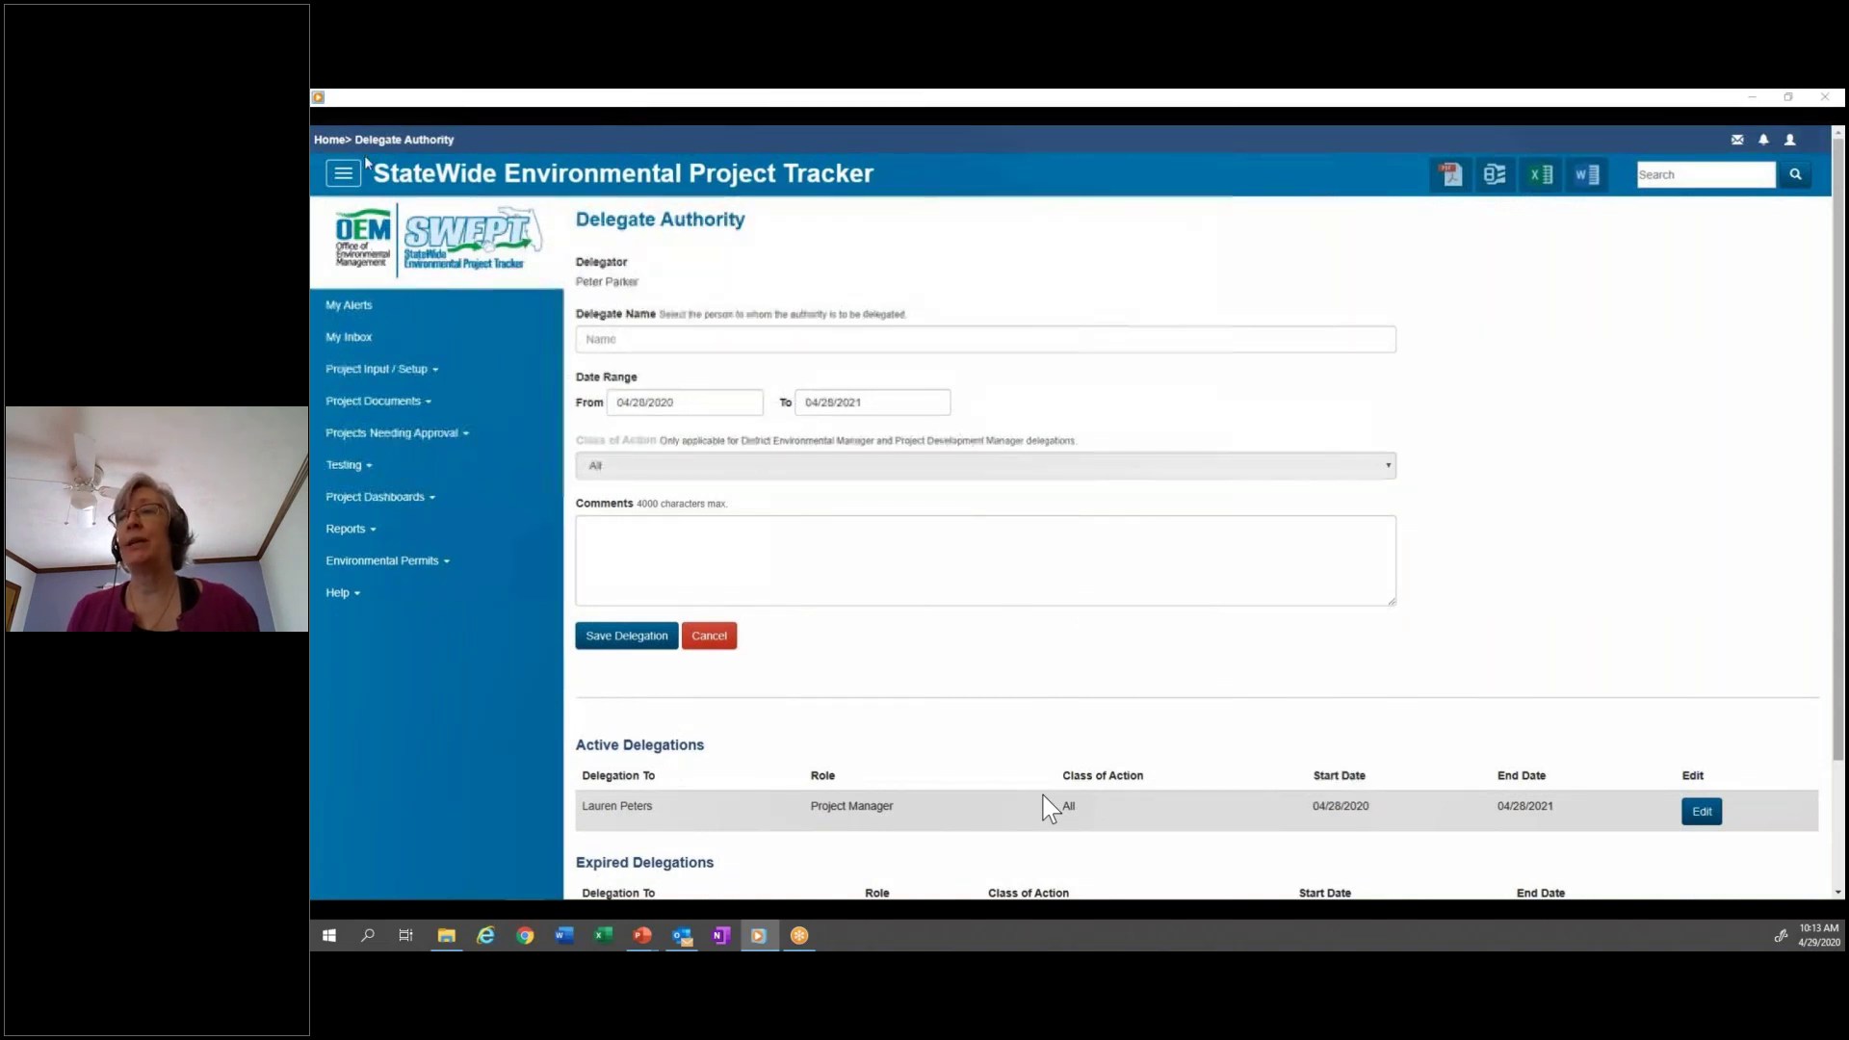
left_click(333, 140)
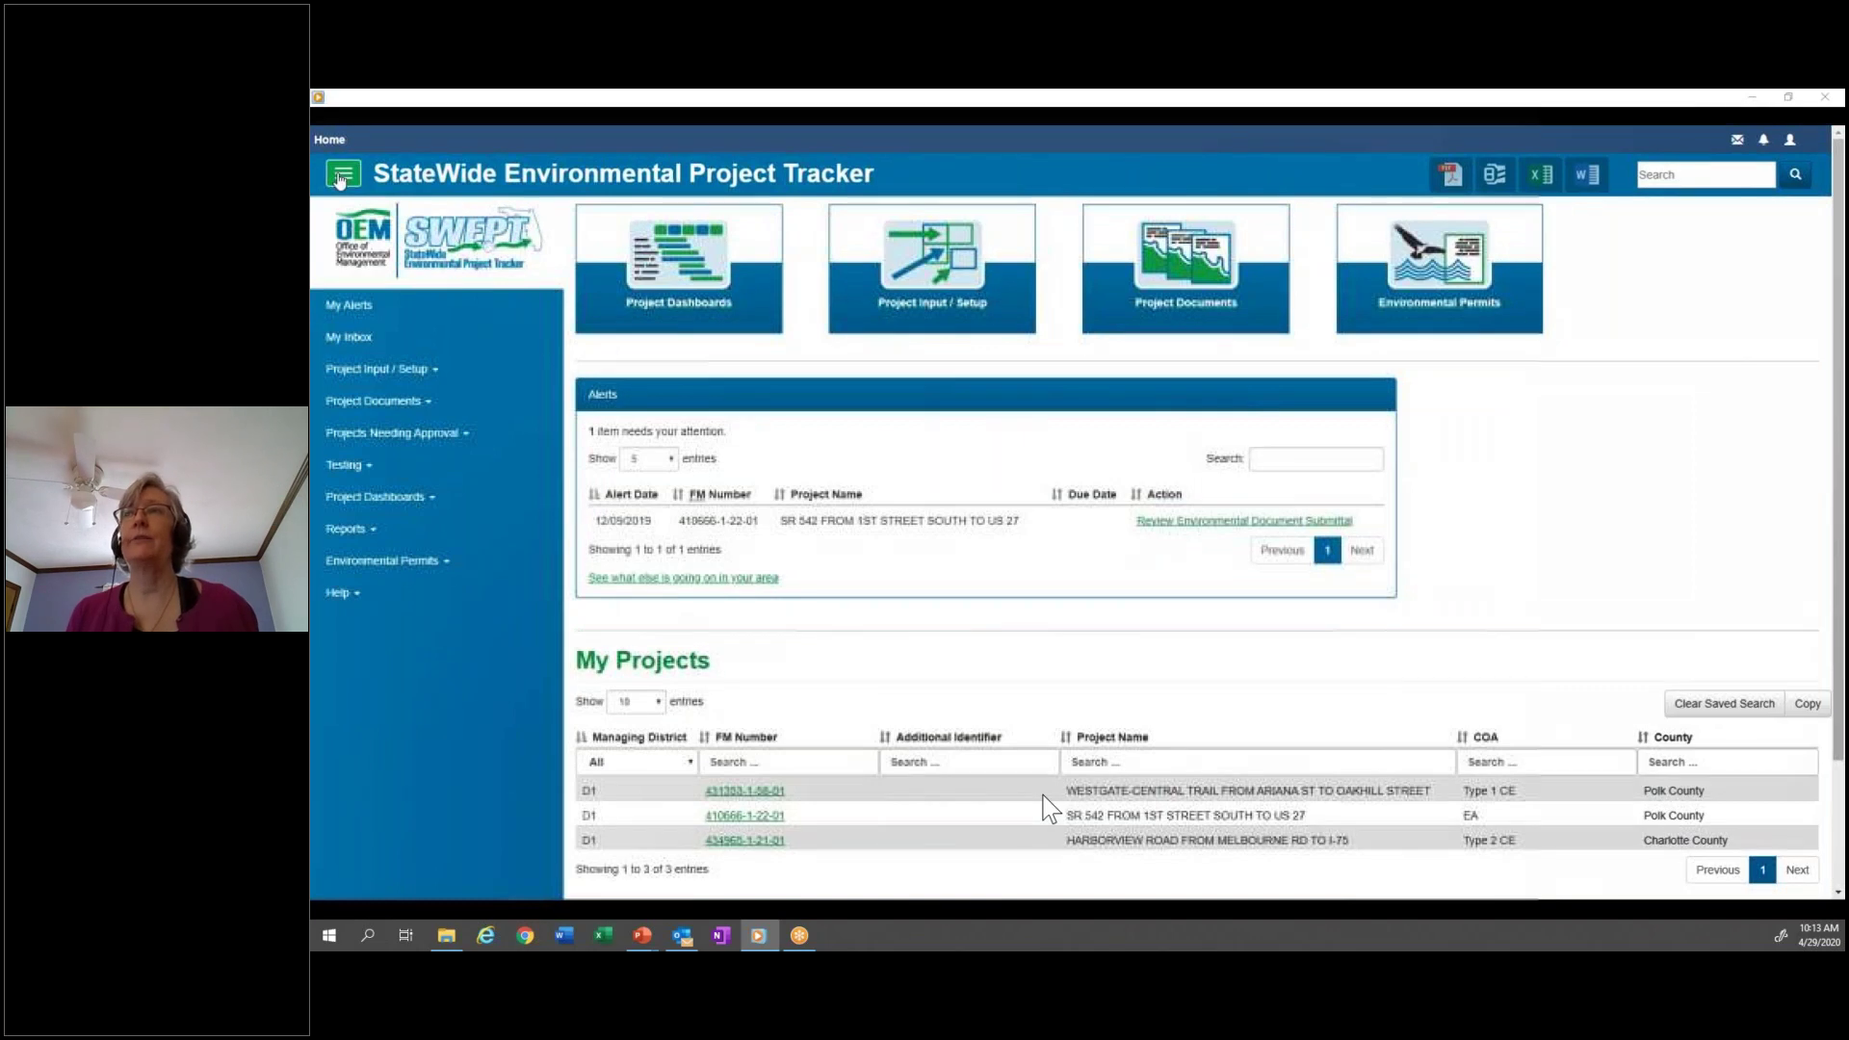
left_click(339, 181)
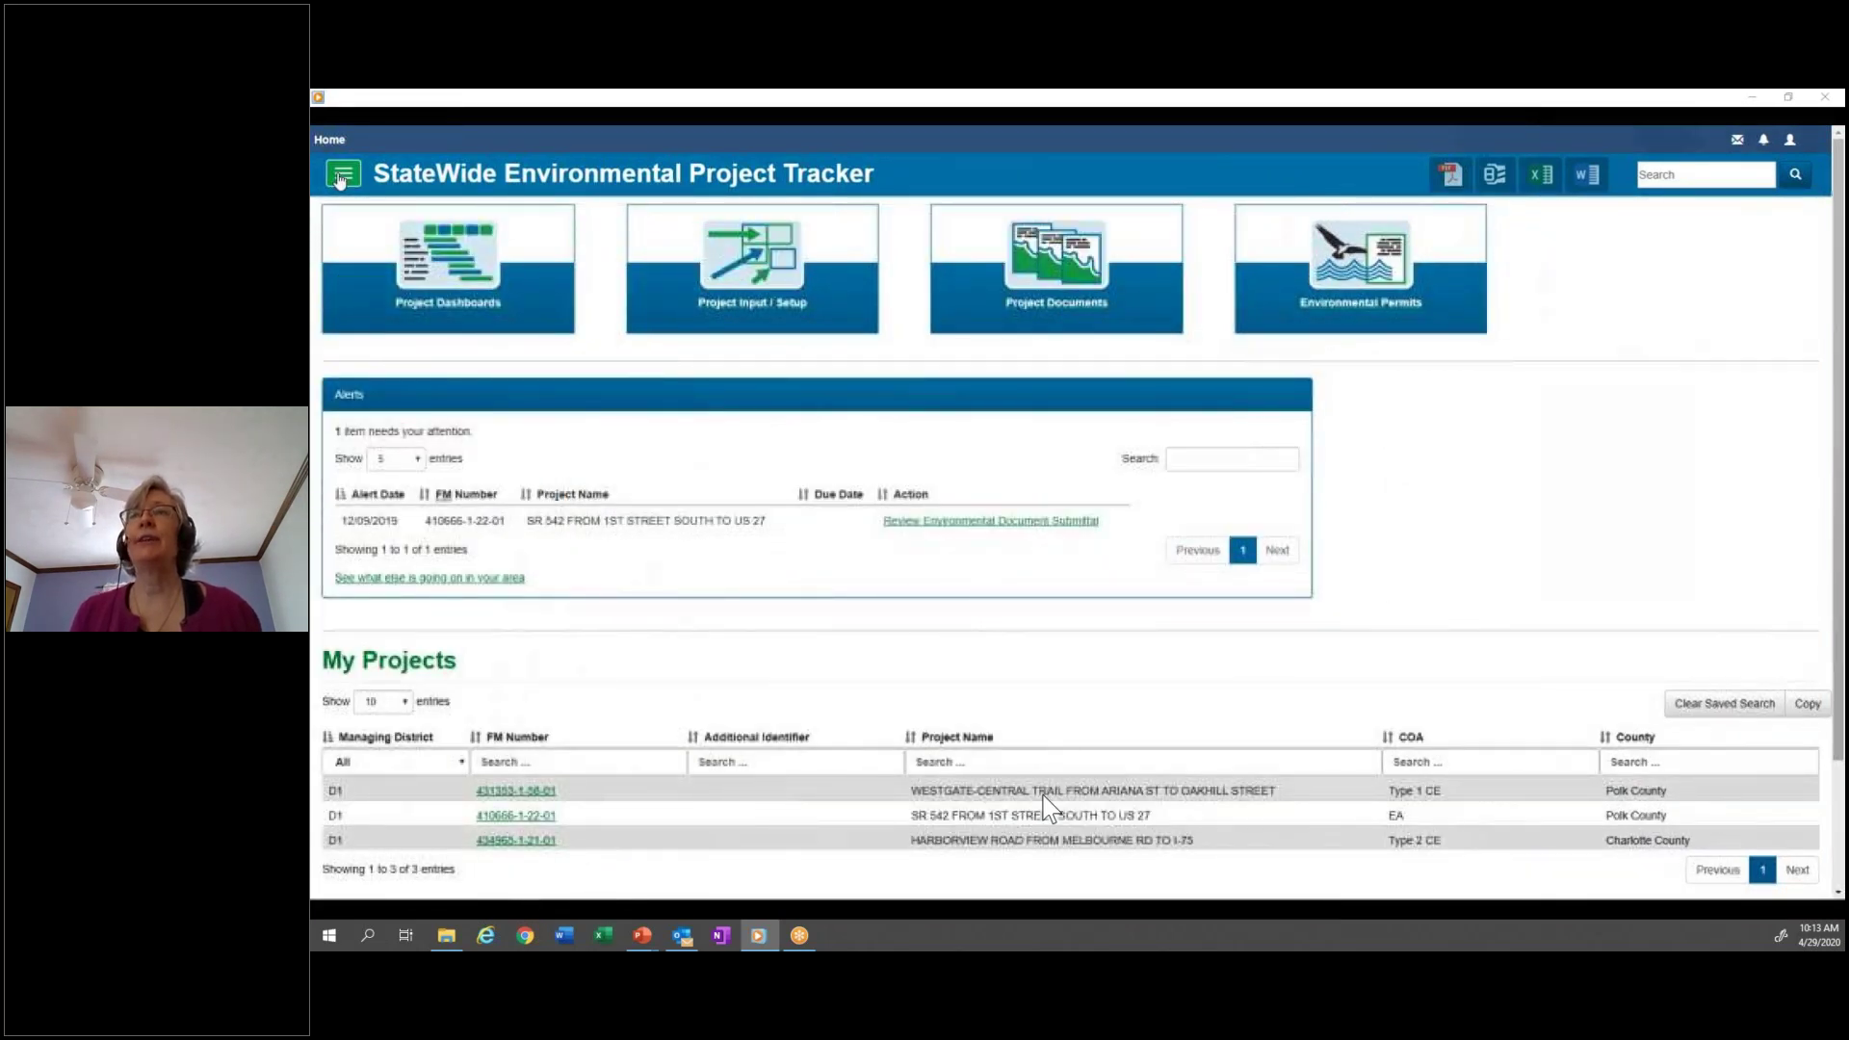
left_click(340, 179)
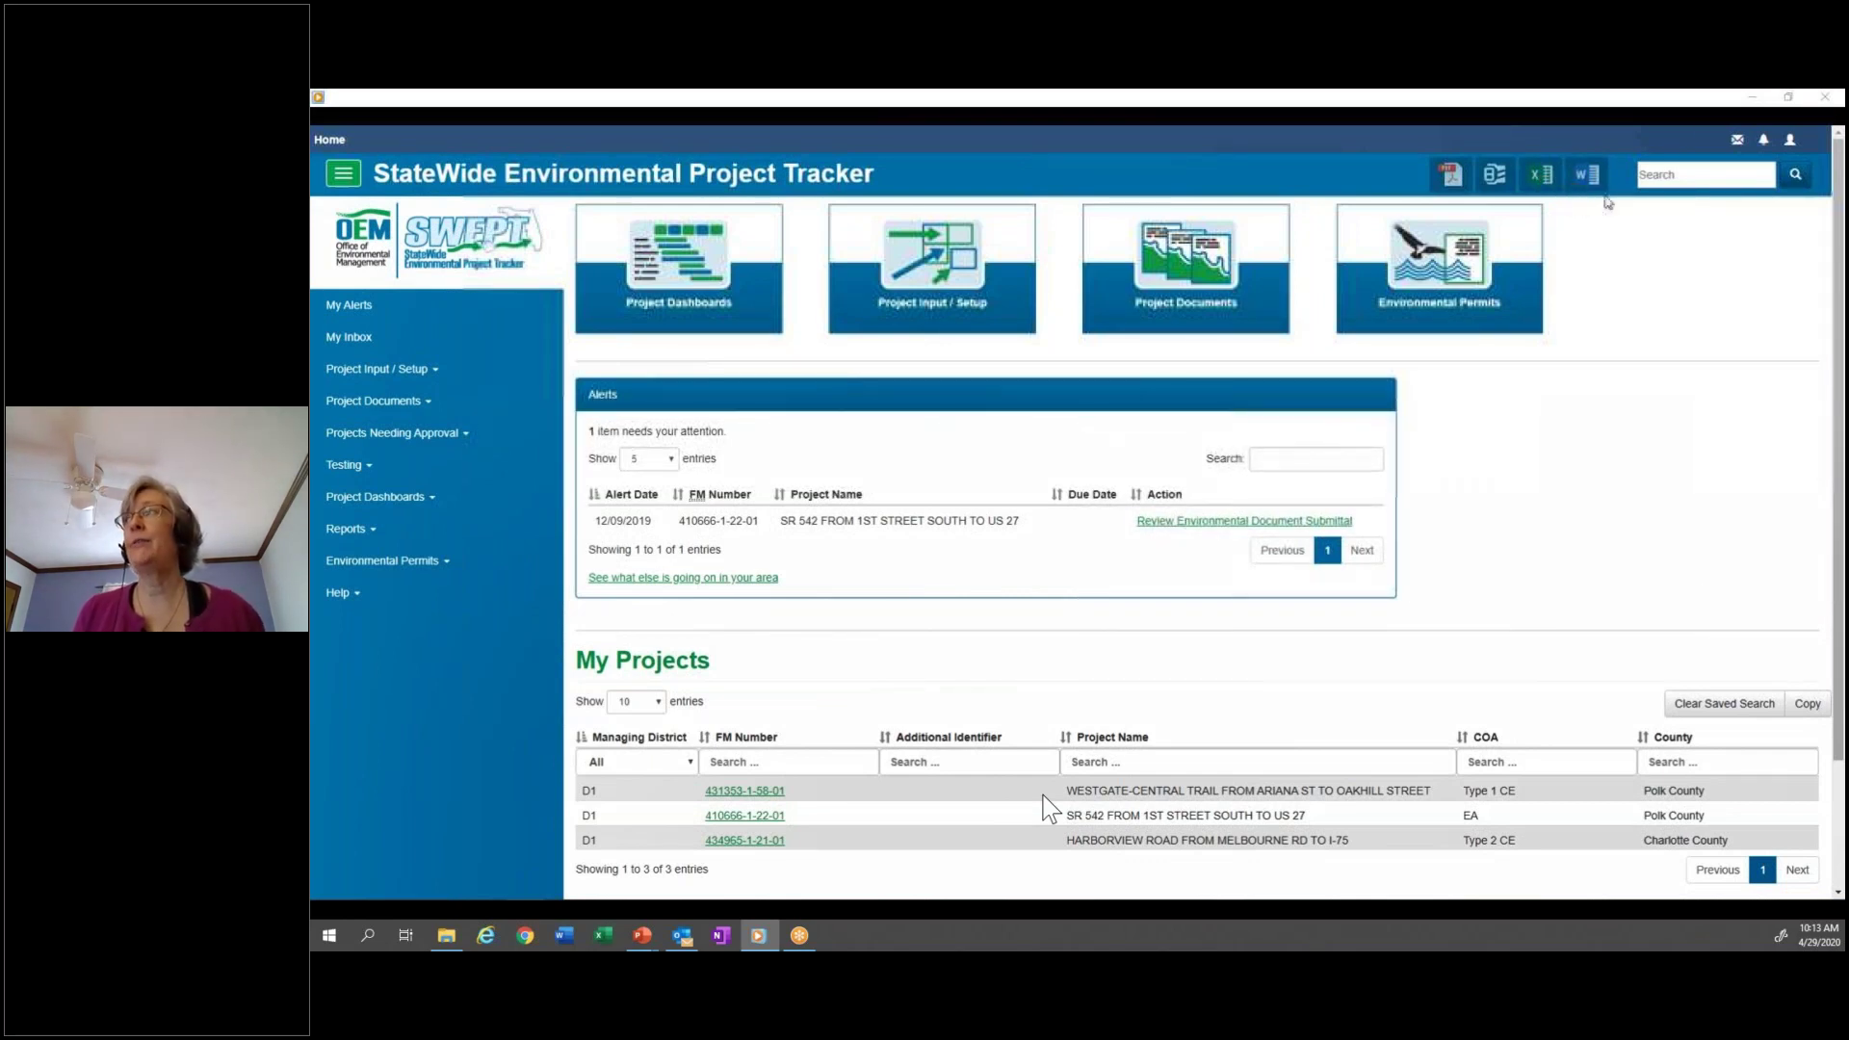
- Search the whole tracker for "sidewalk"
left_click(1648, 176)
type("sidewal")
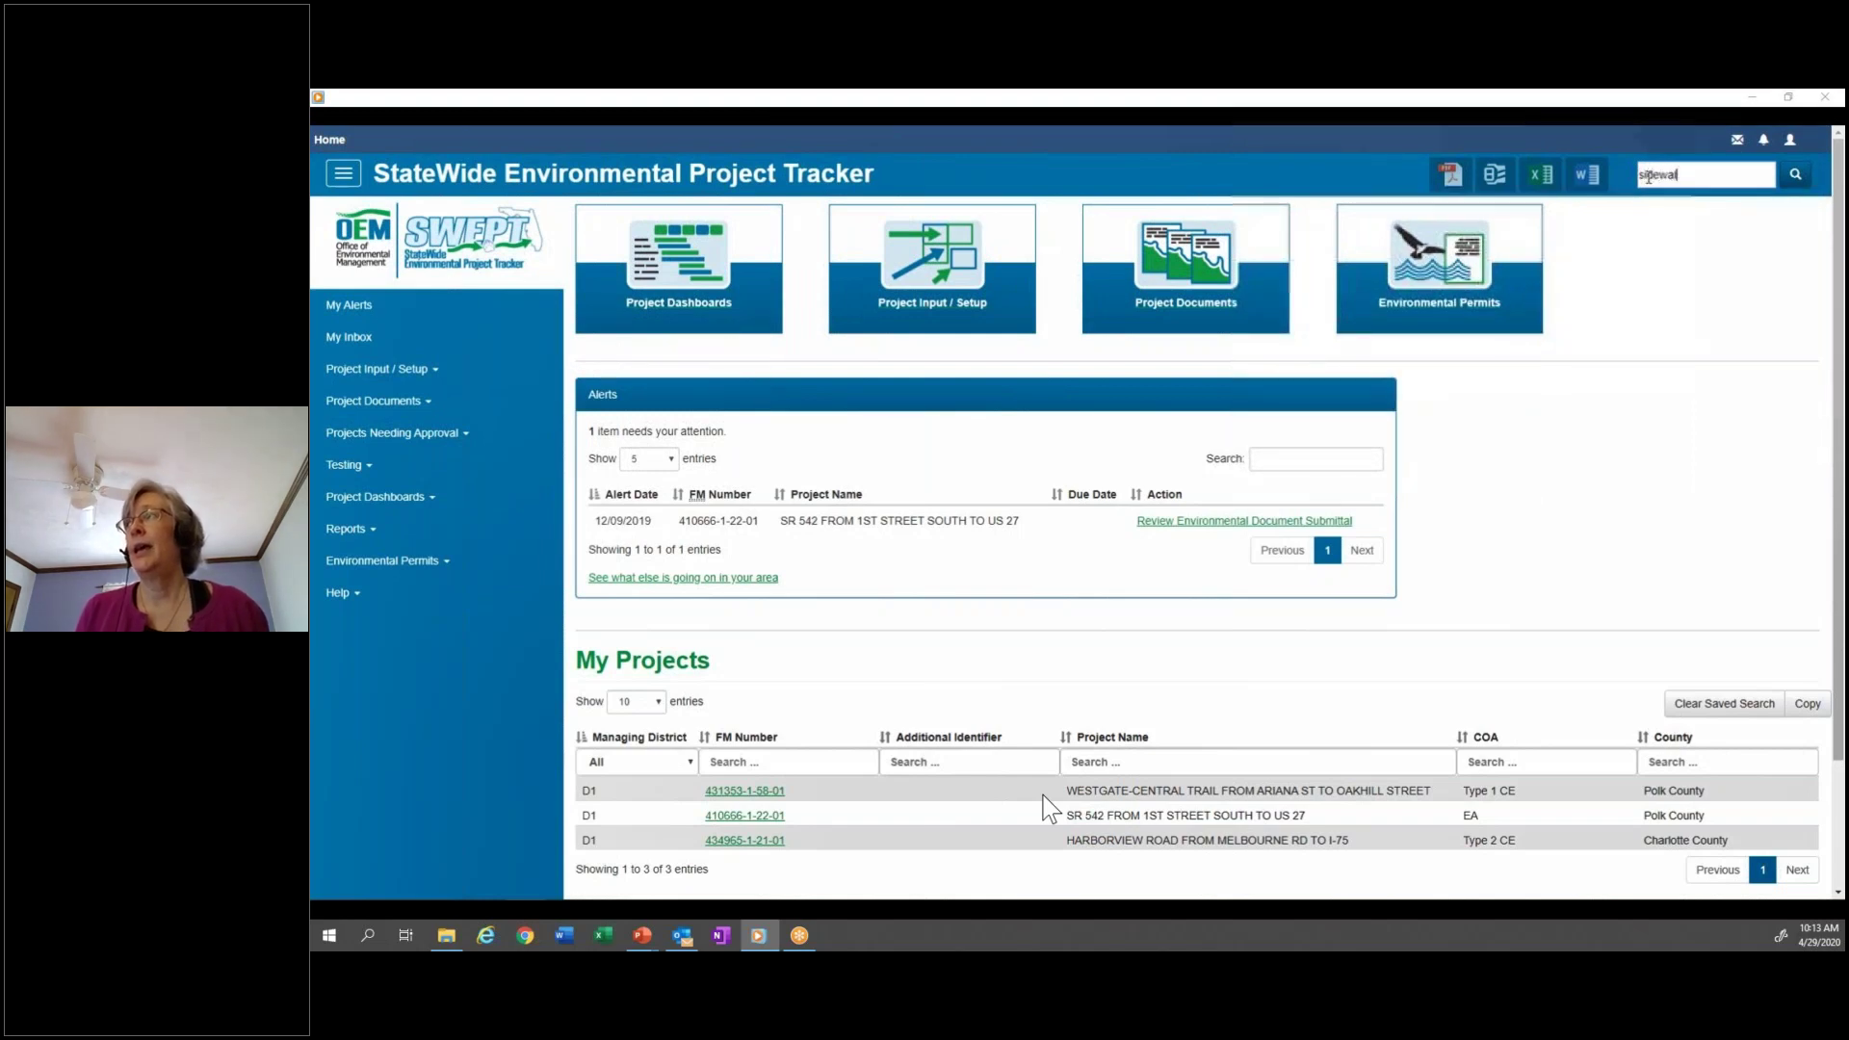
type("k")
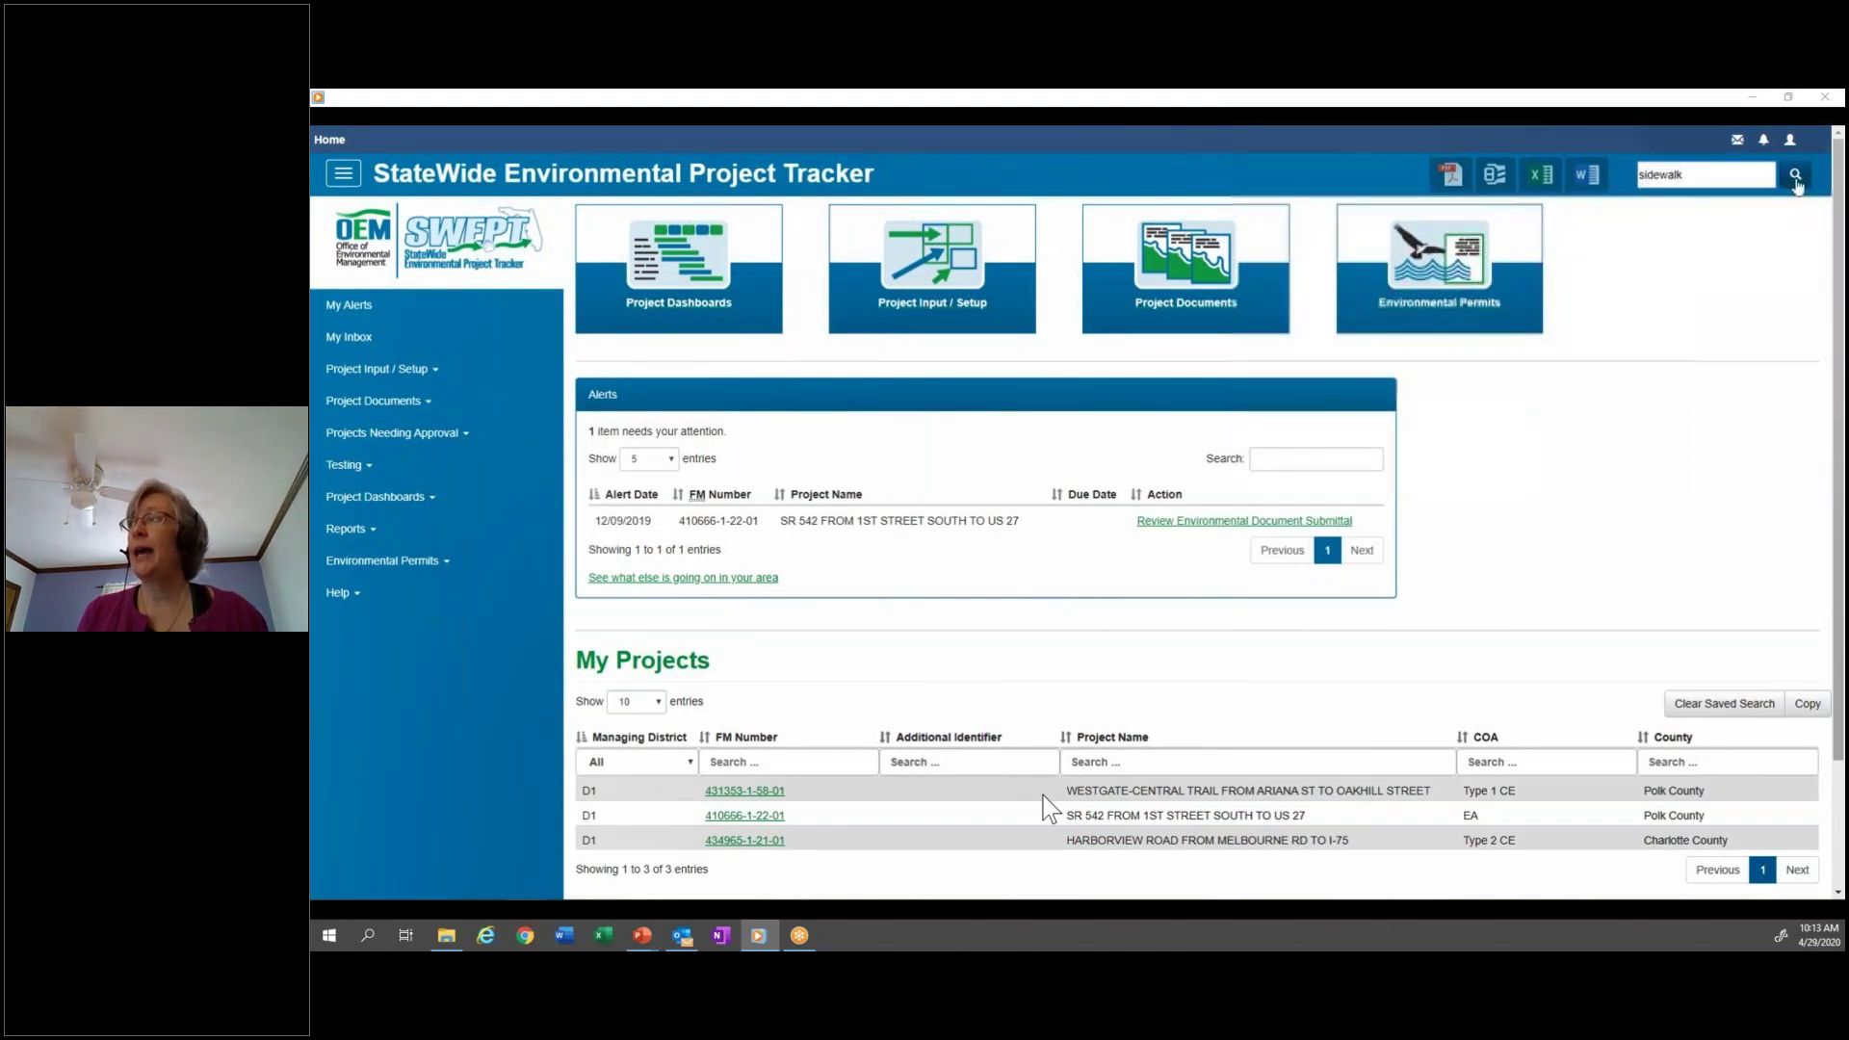
left_click(1797, 178)
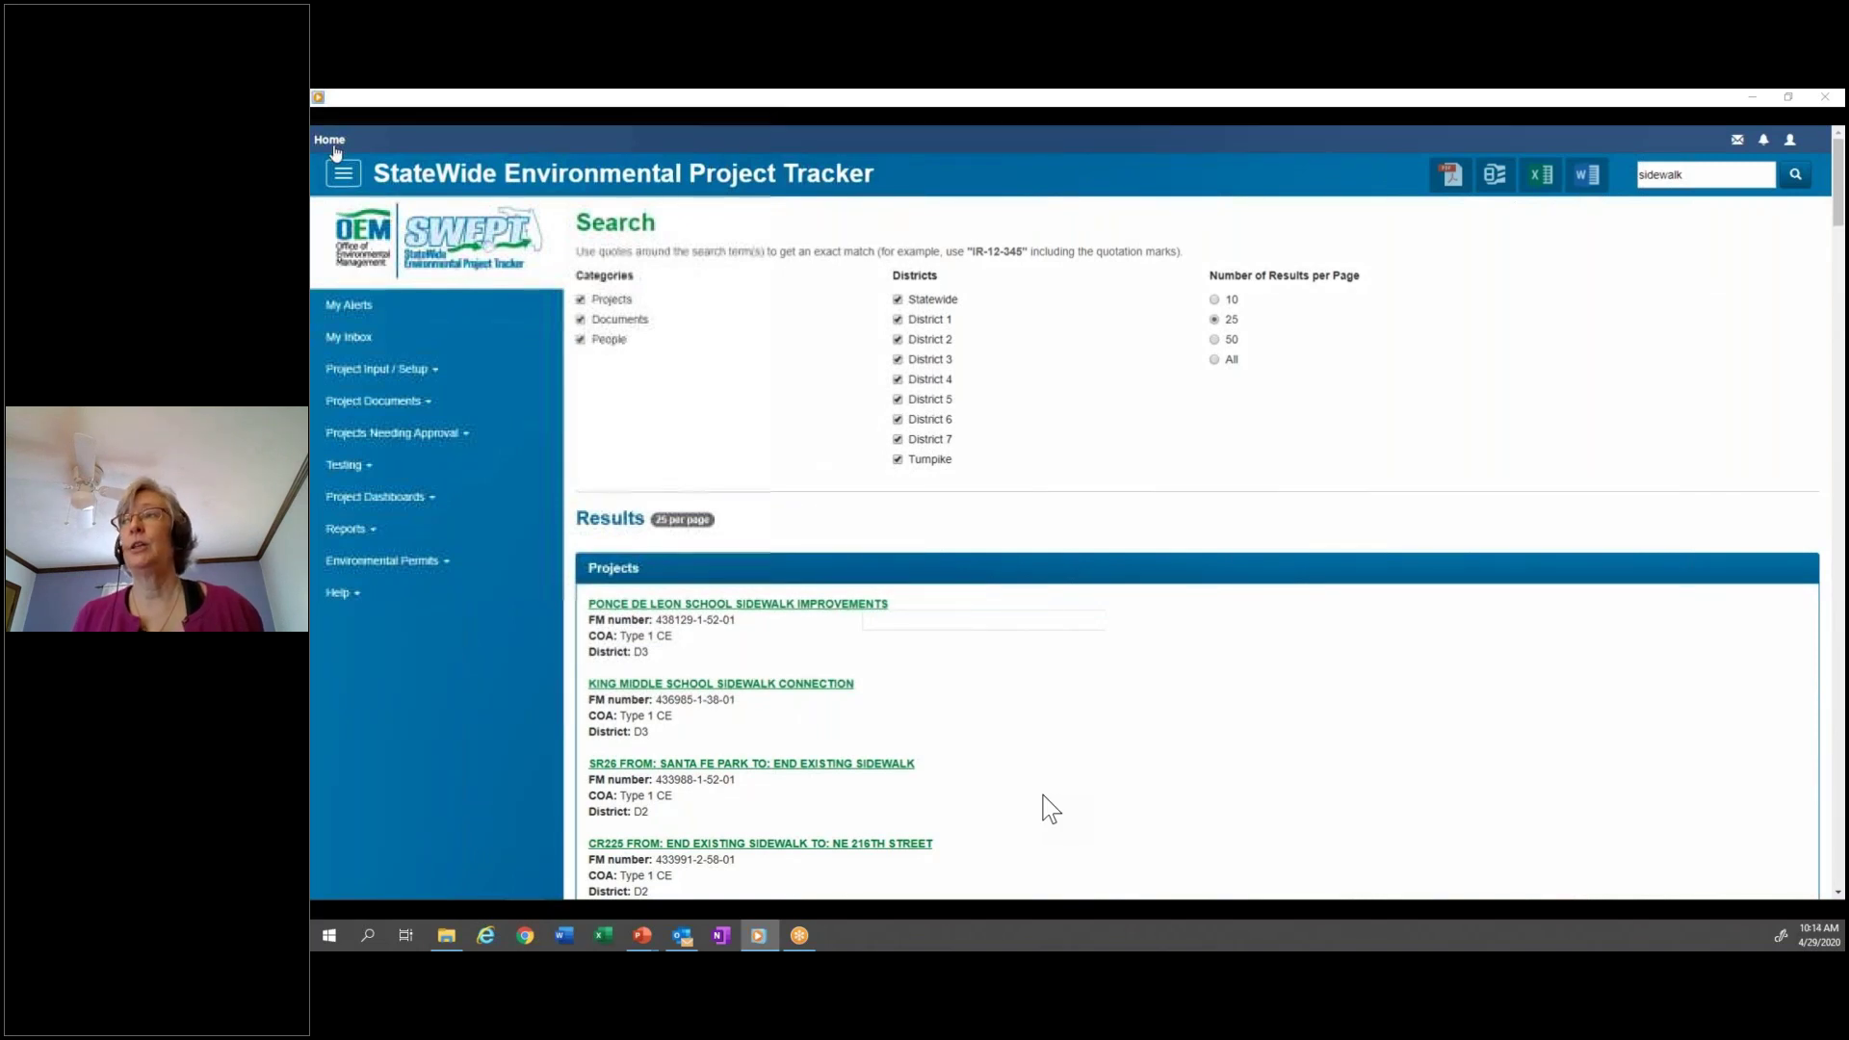
- Return to the home page and preview the Project Input / Setup, Projects Needing Approval and Project Dashboards submenus
left_click(332, 143)
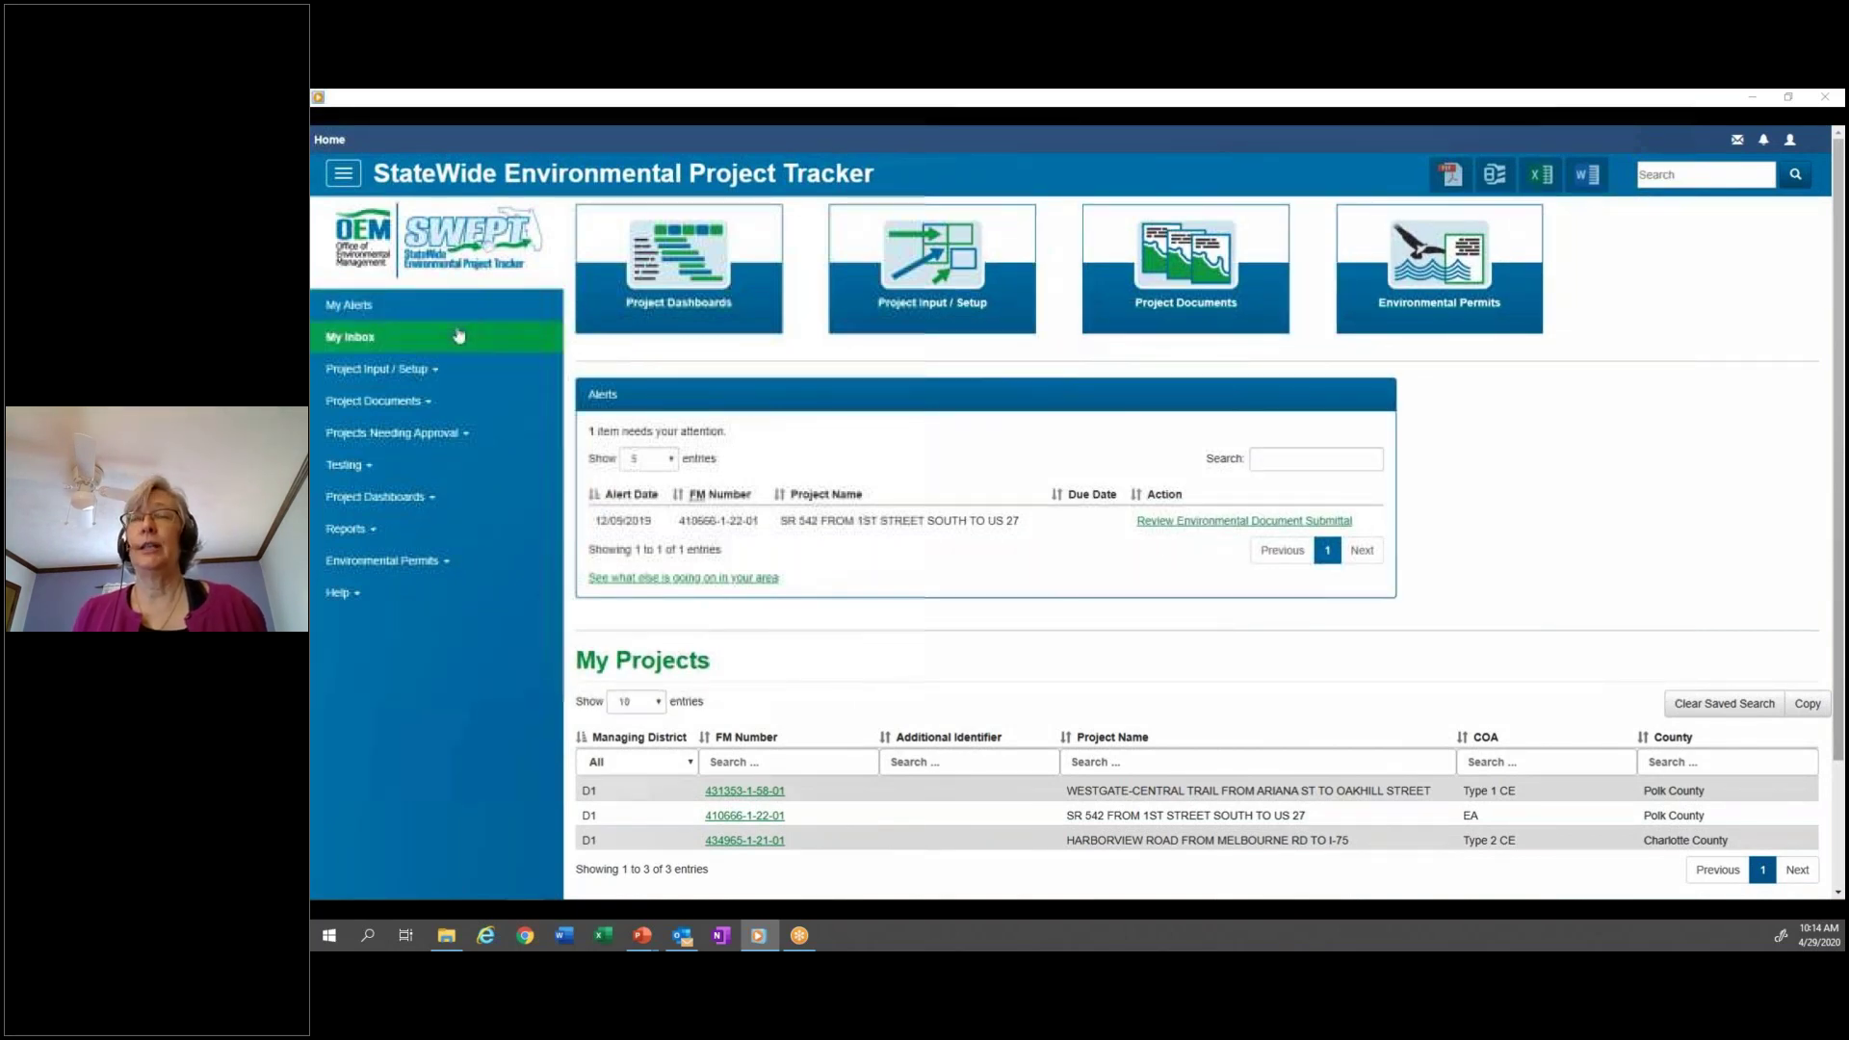
left_click(442, 375)
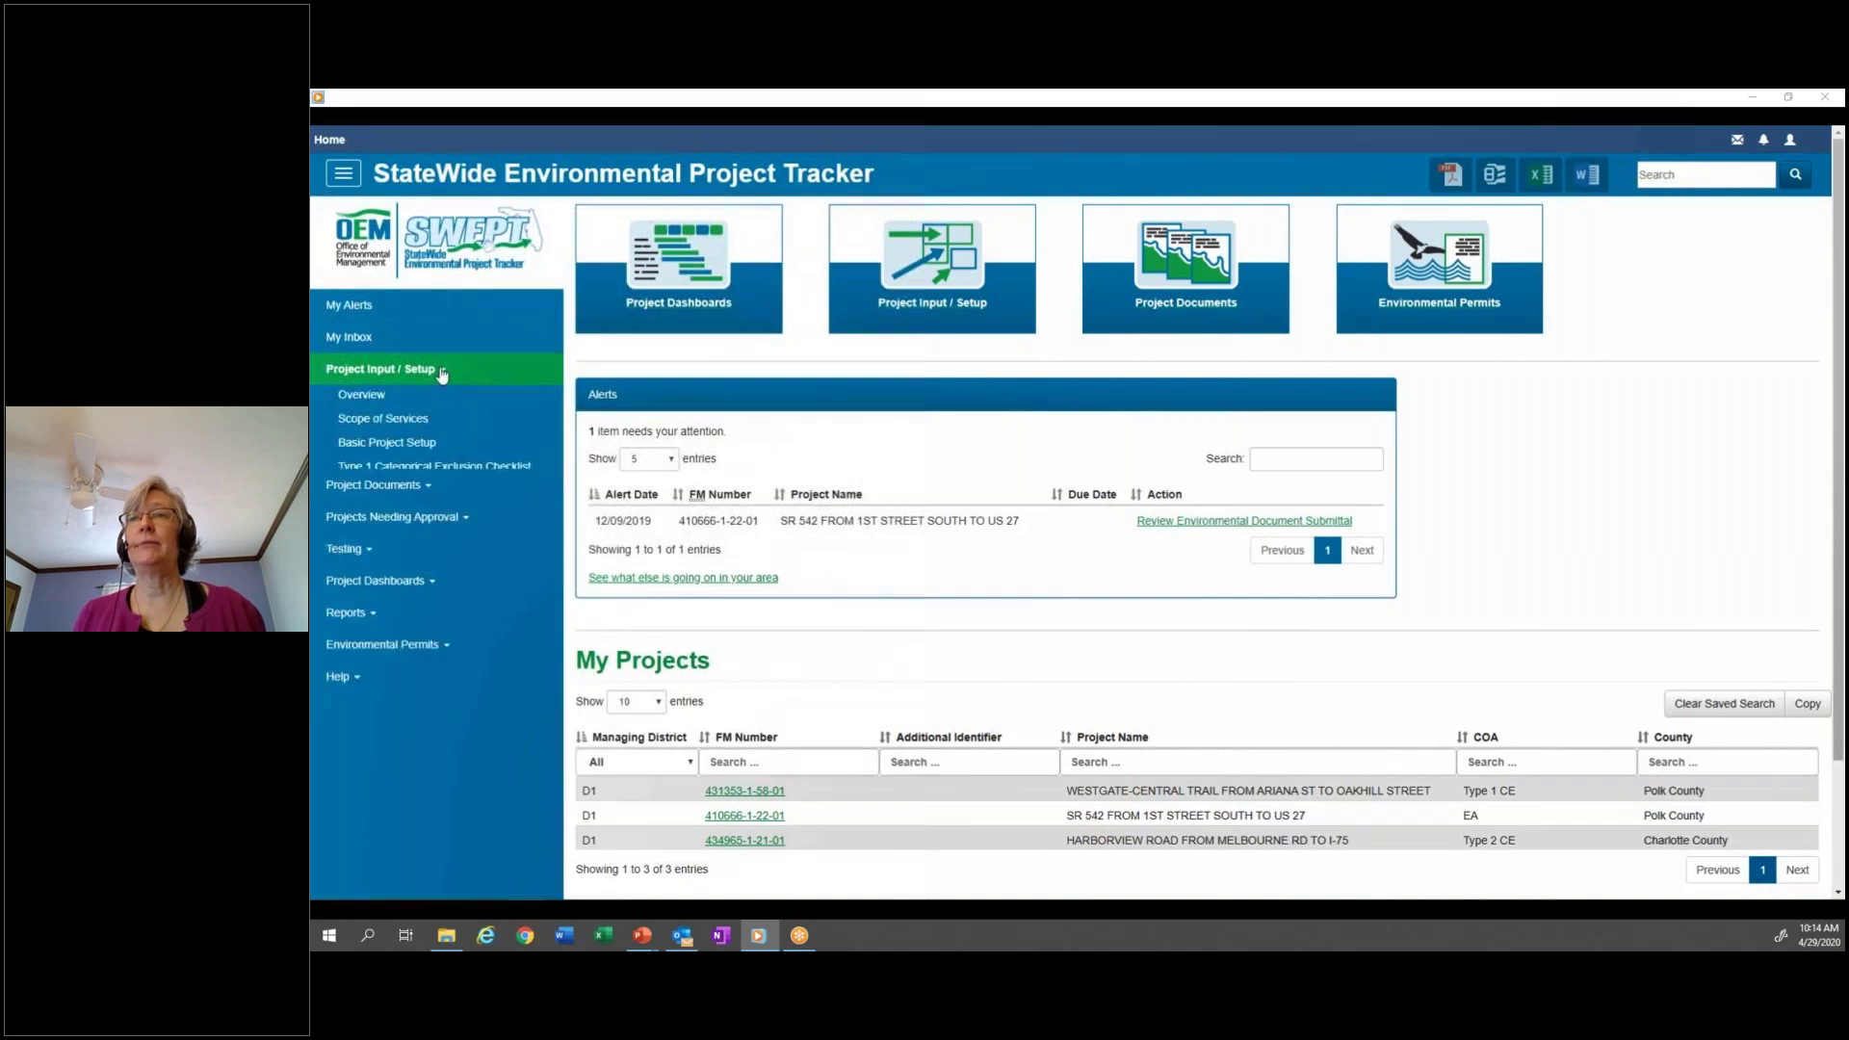
left_click(442, 374)
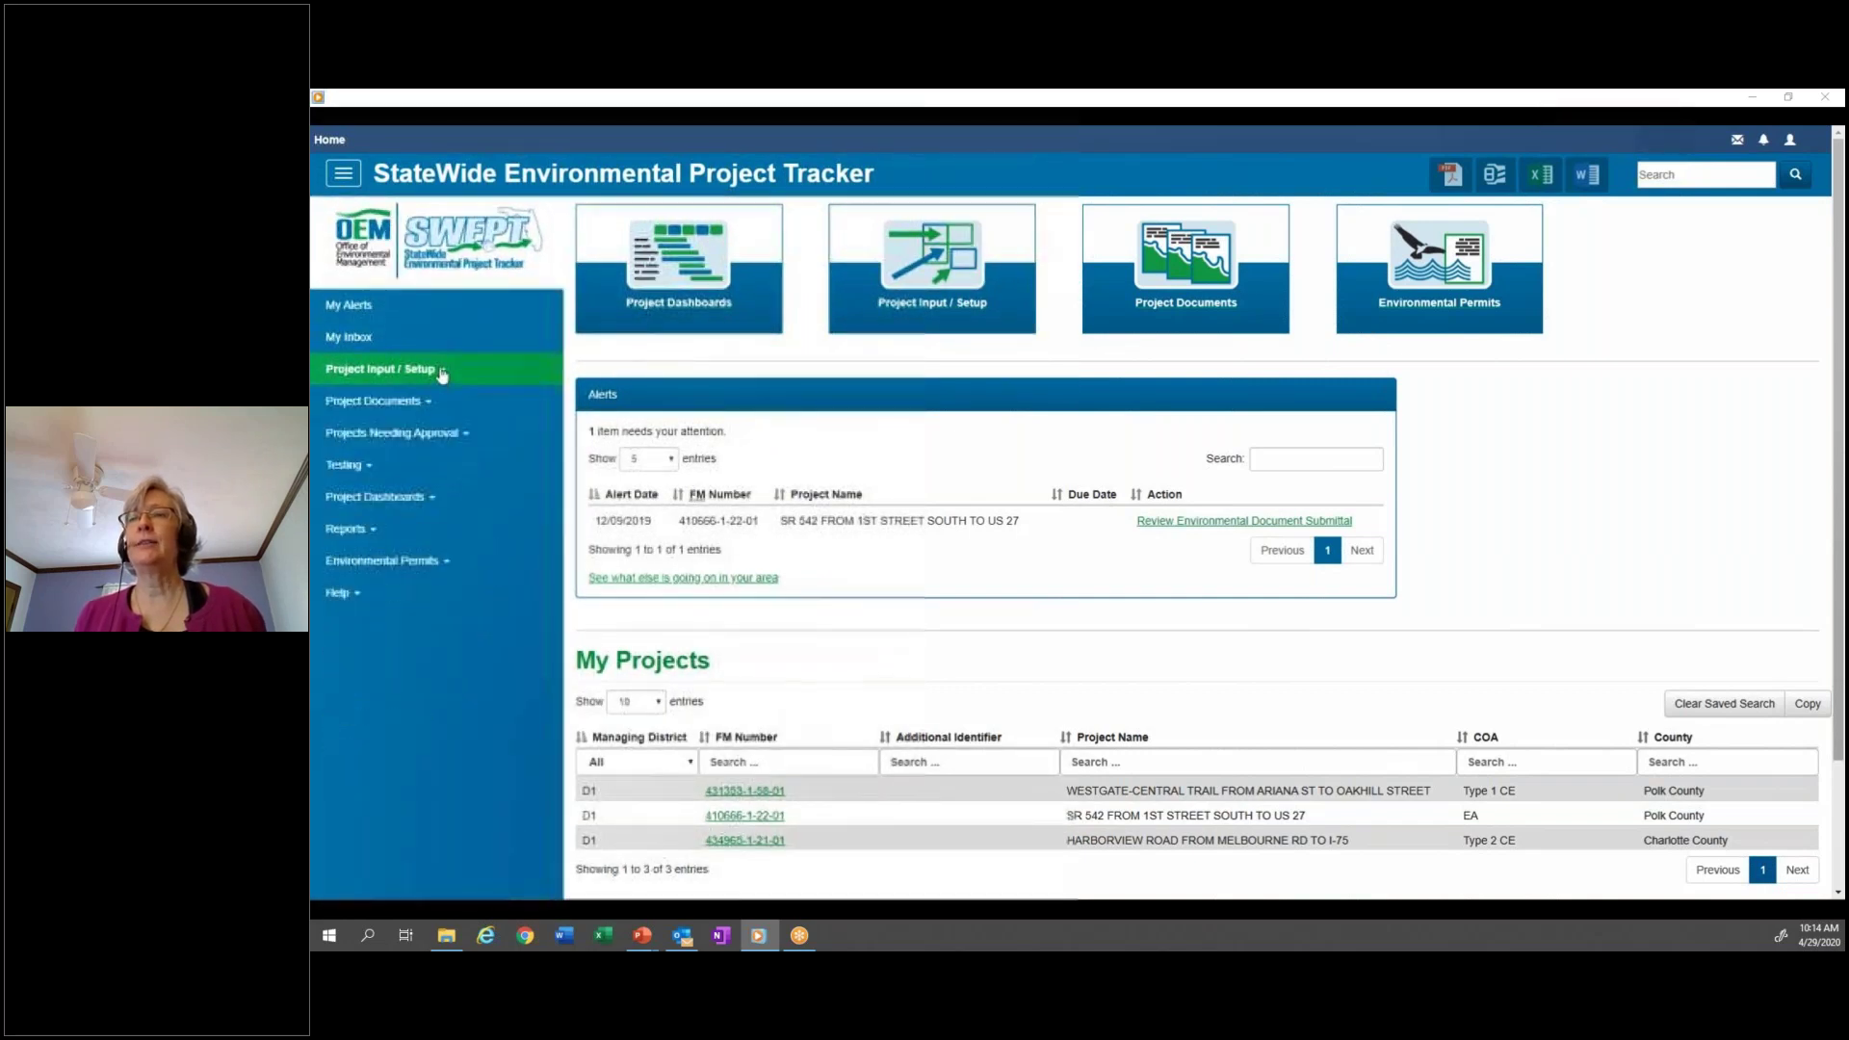
left_click(429, 437)
left_click(429, 436)
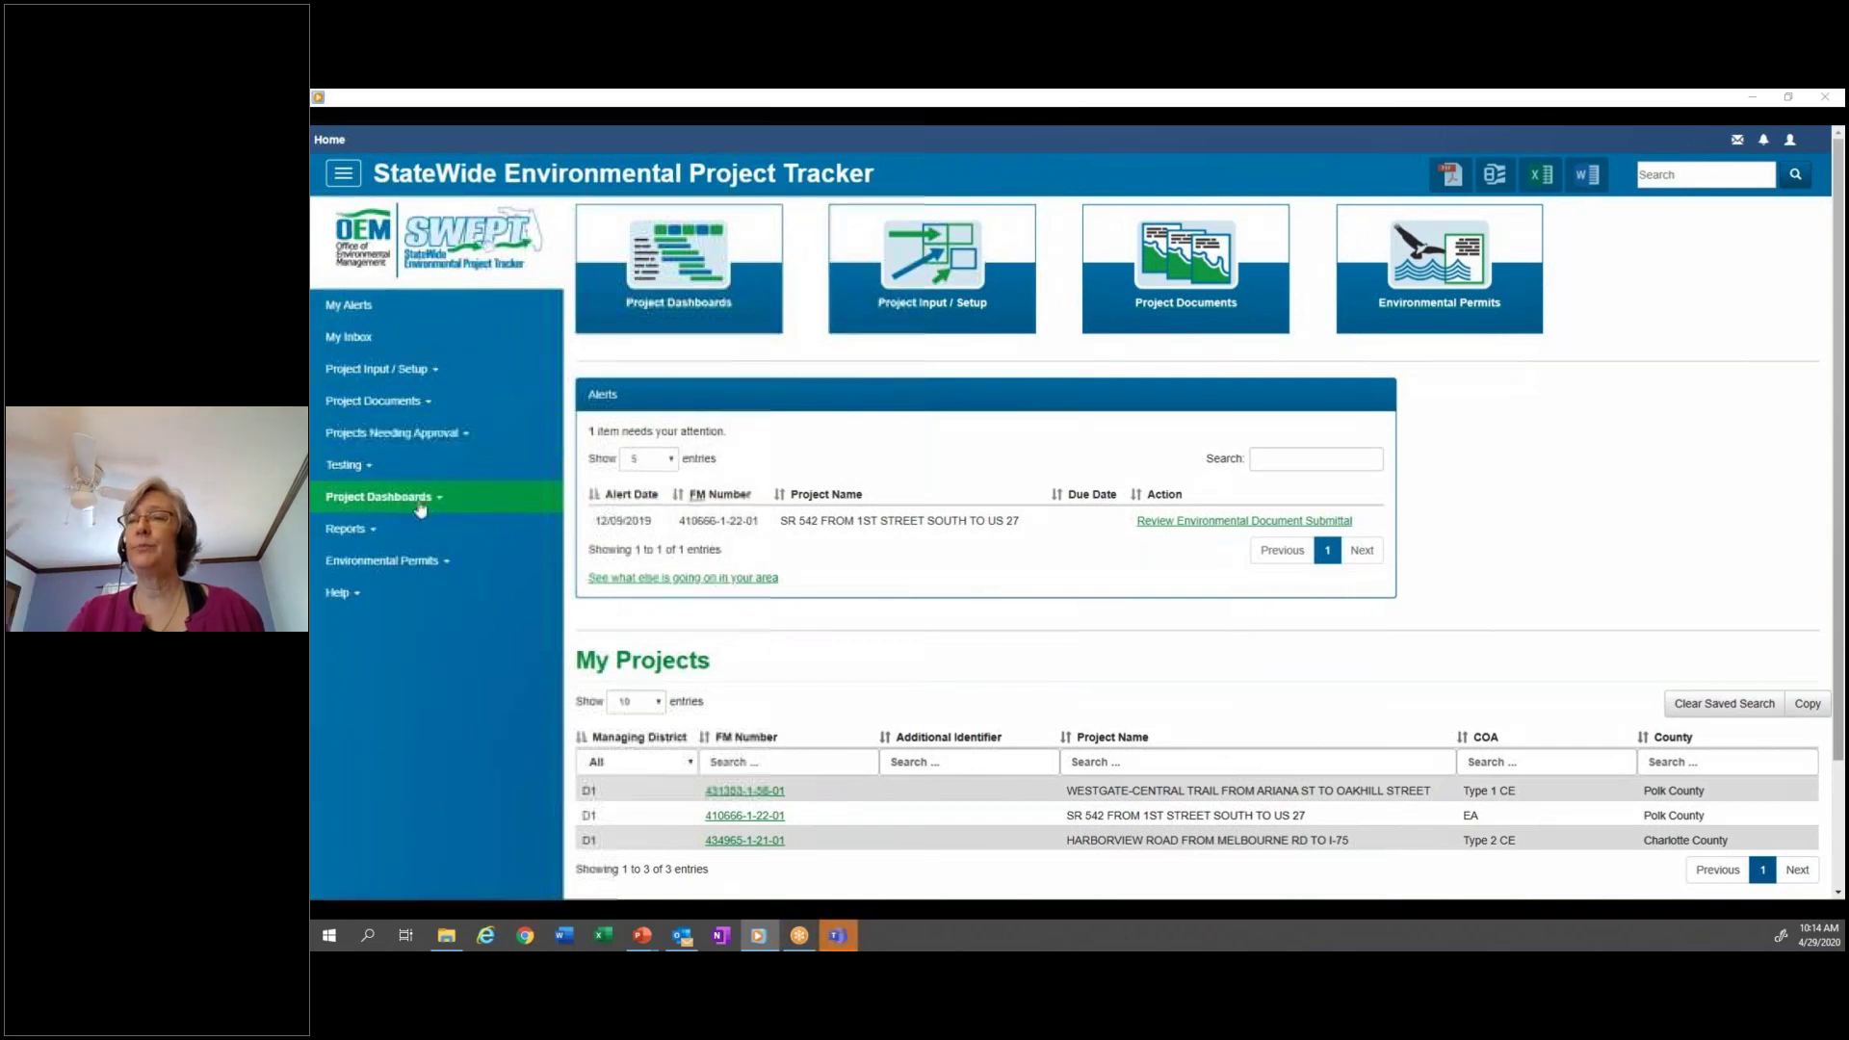
left_click(420, 506)
left_click(420, 507)
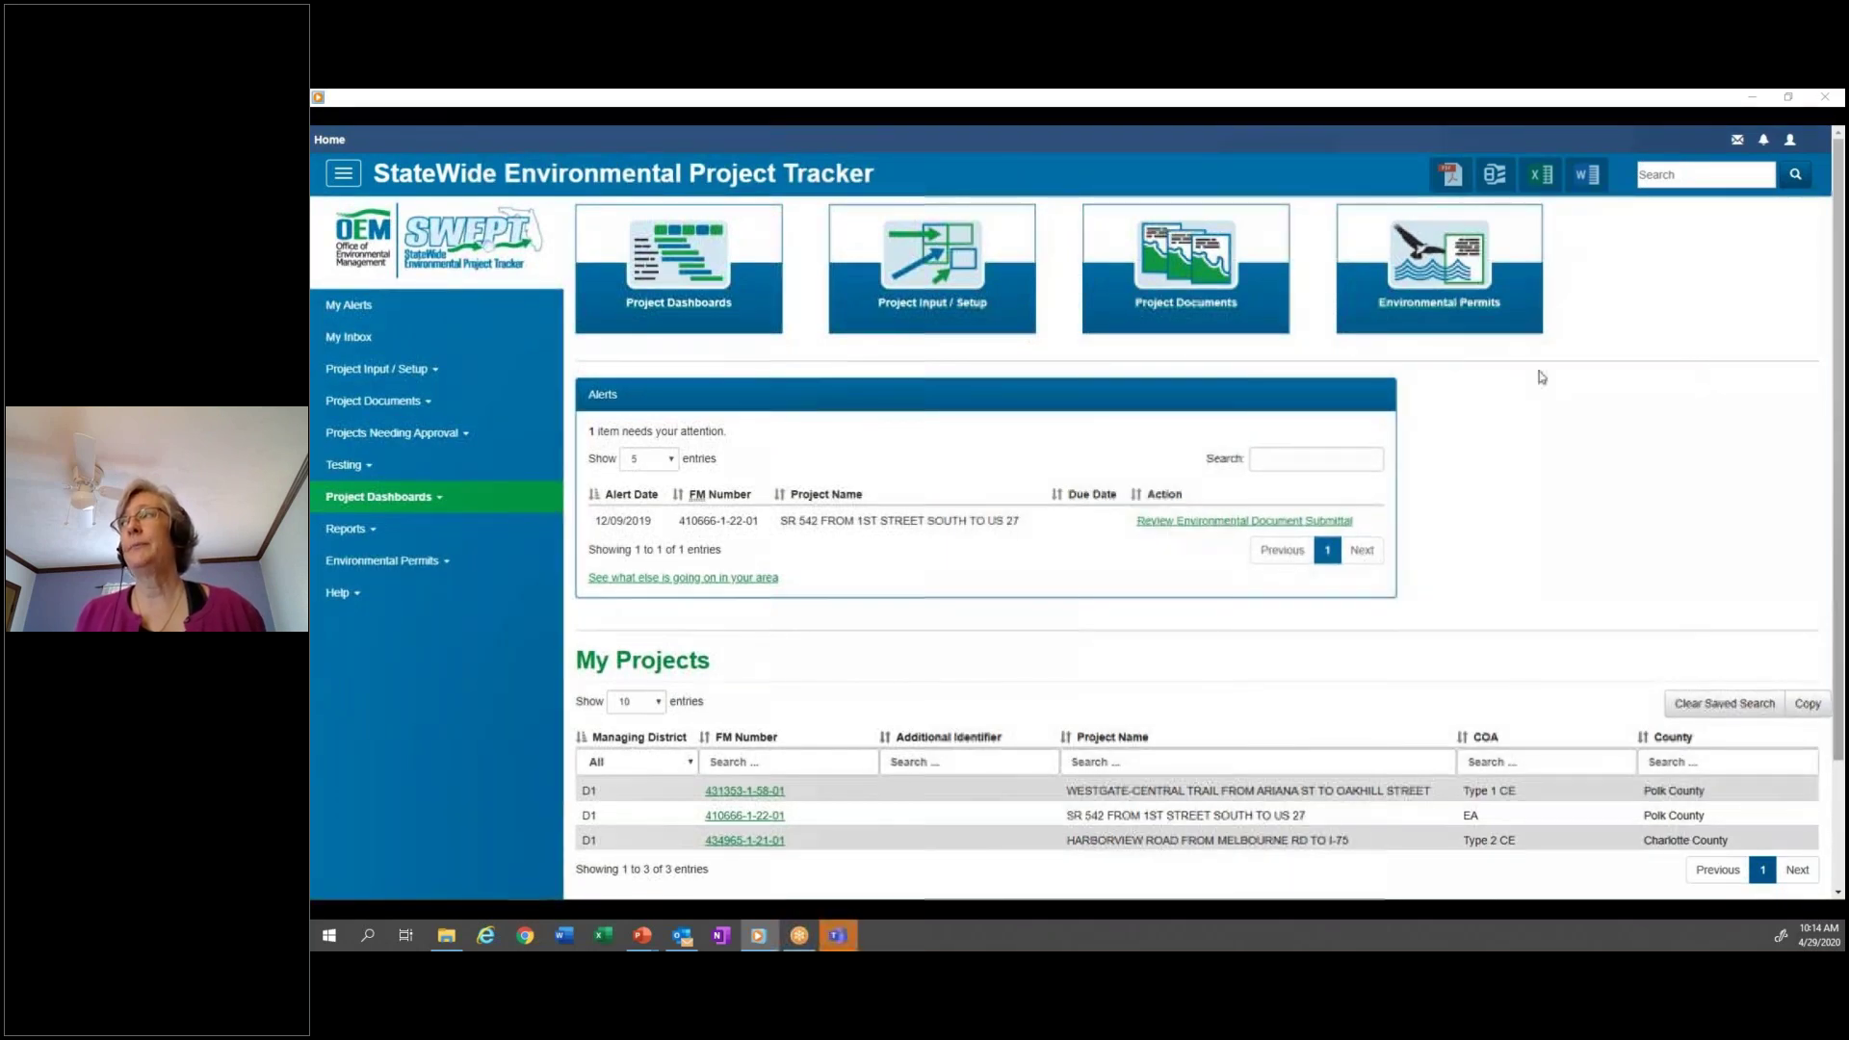
- Sort the My Projects list by county and open the Harborview Road from Melbourne Rd to I-75 project page
scroll(1542, 378, "down", 1)
scroll(1542, 378, "down", 1)
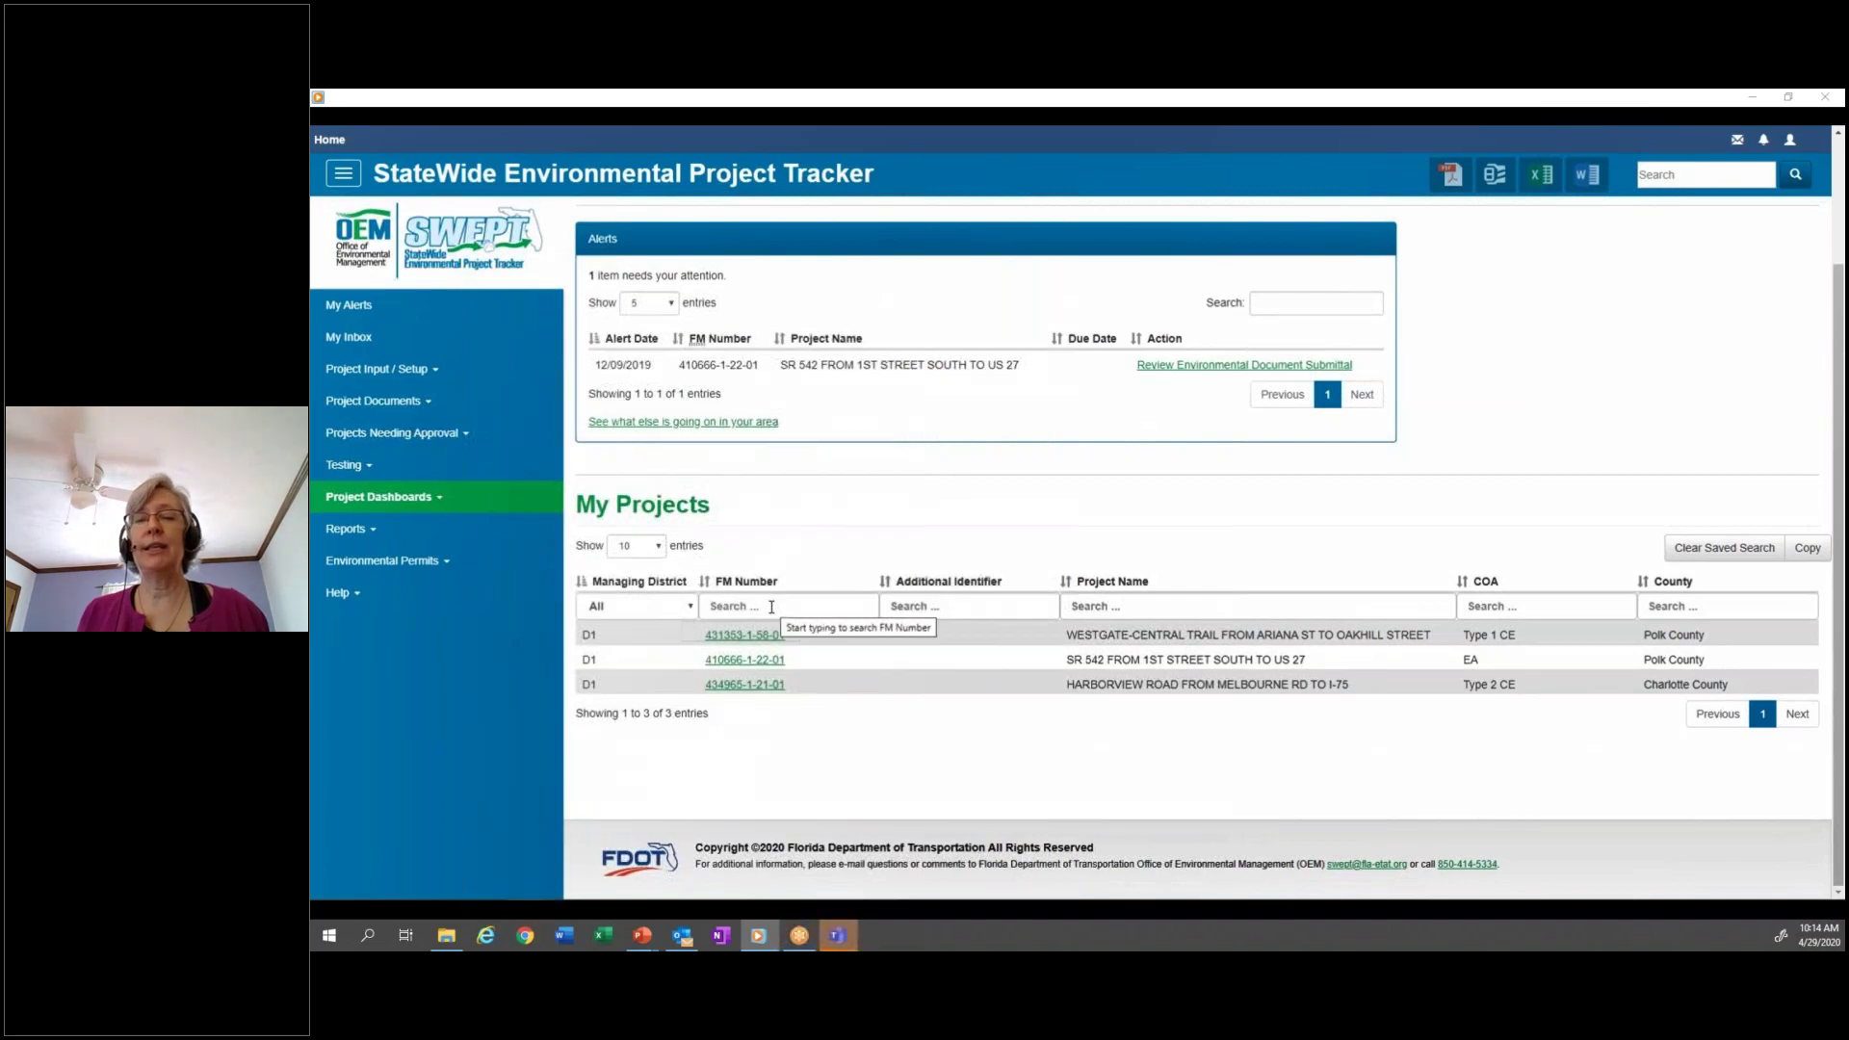
left_click(1674, 583)
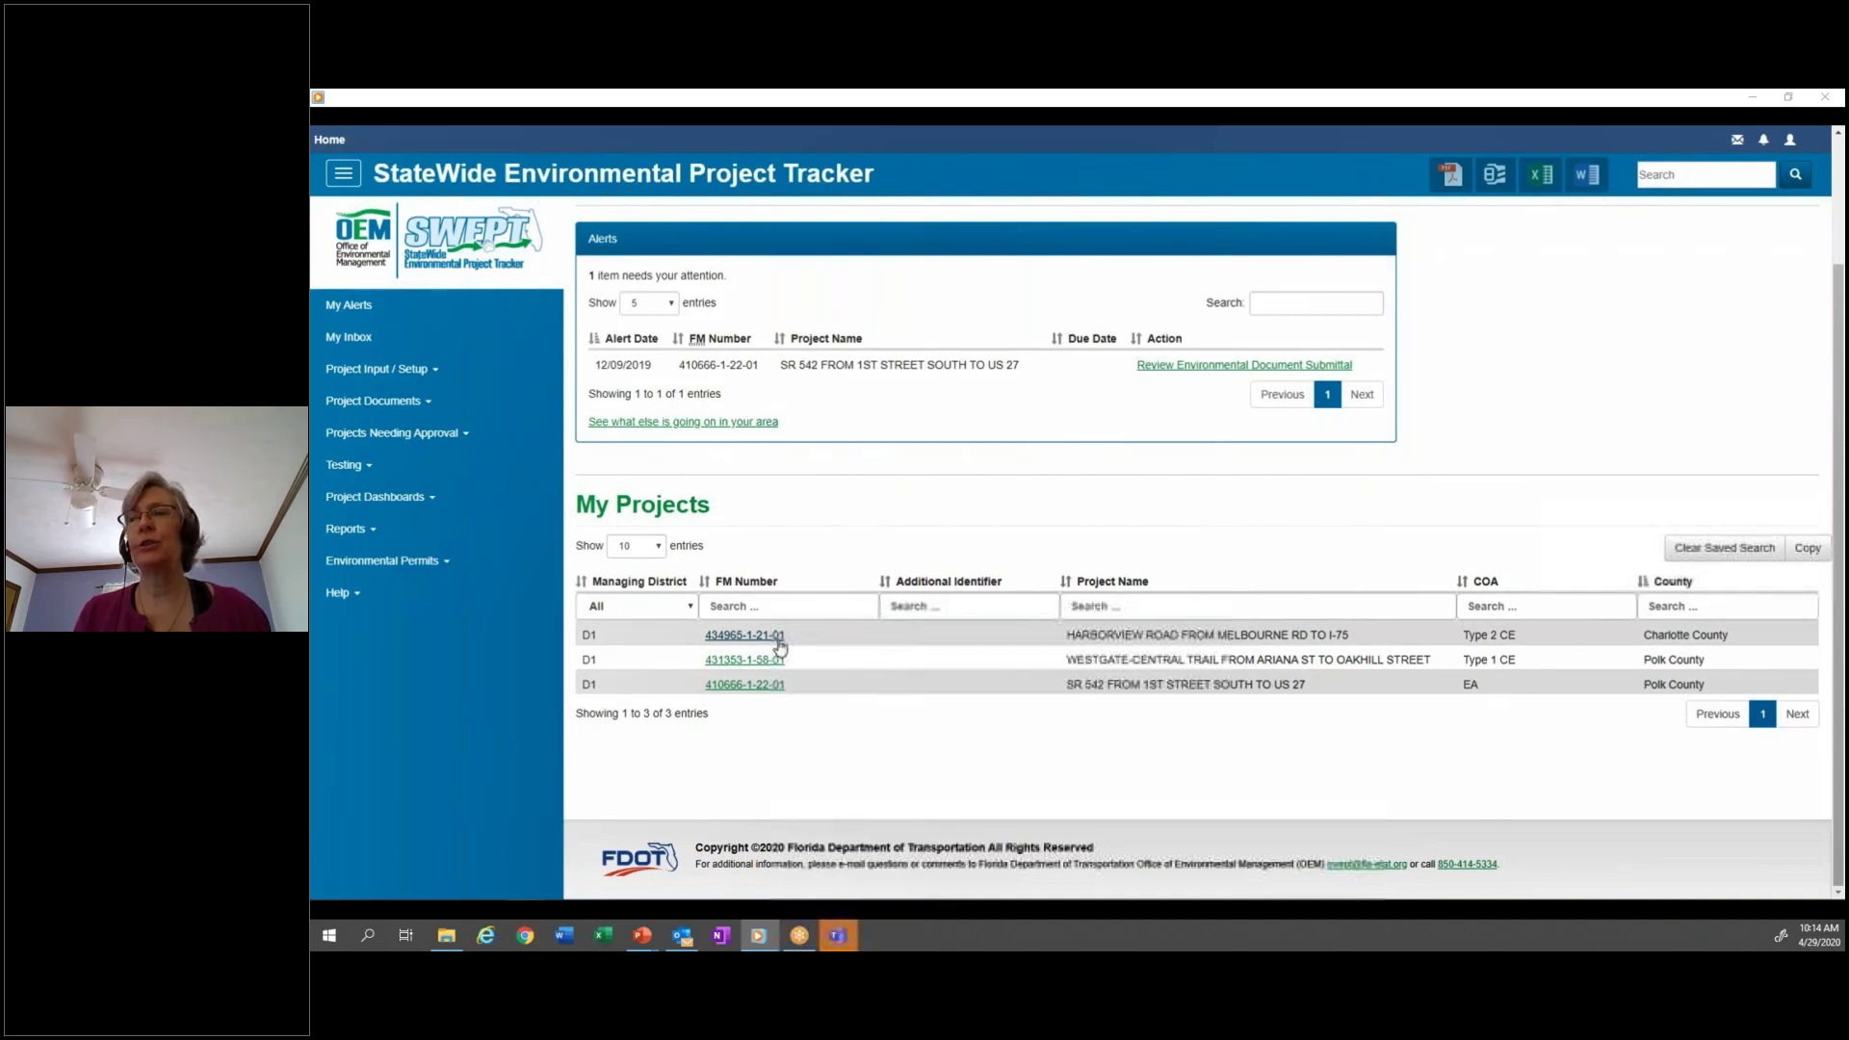
left_click(747, 636)
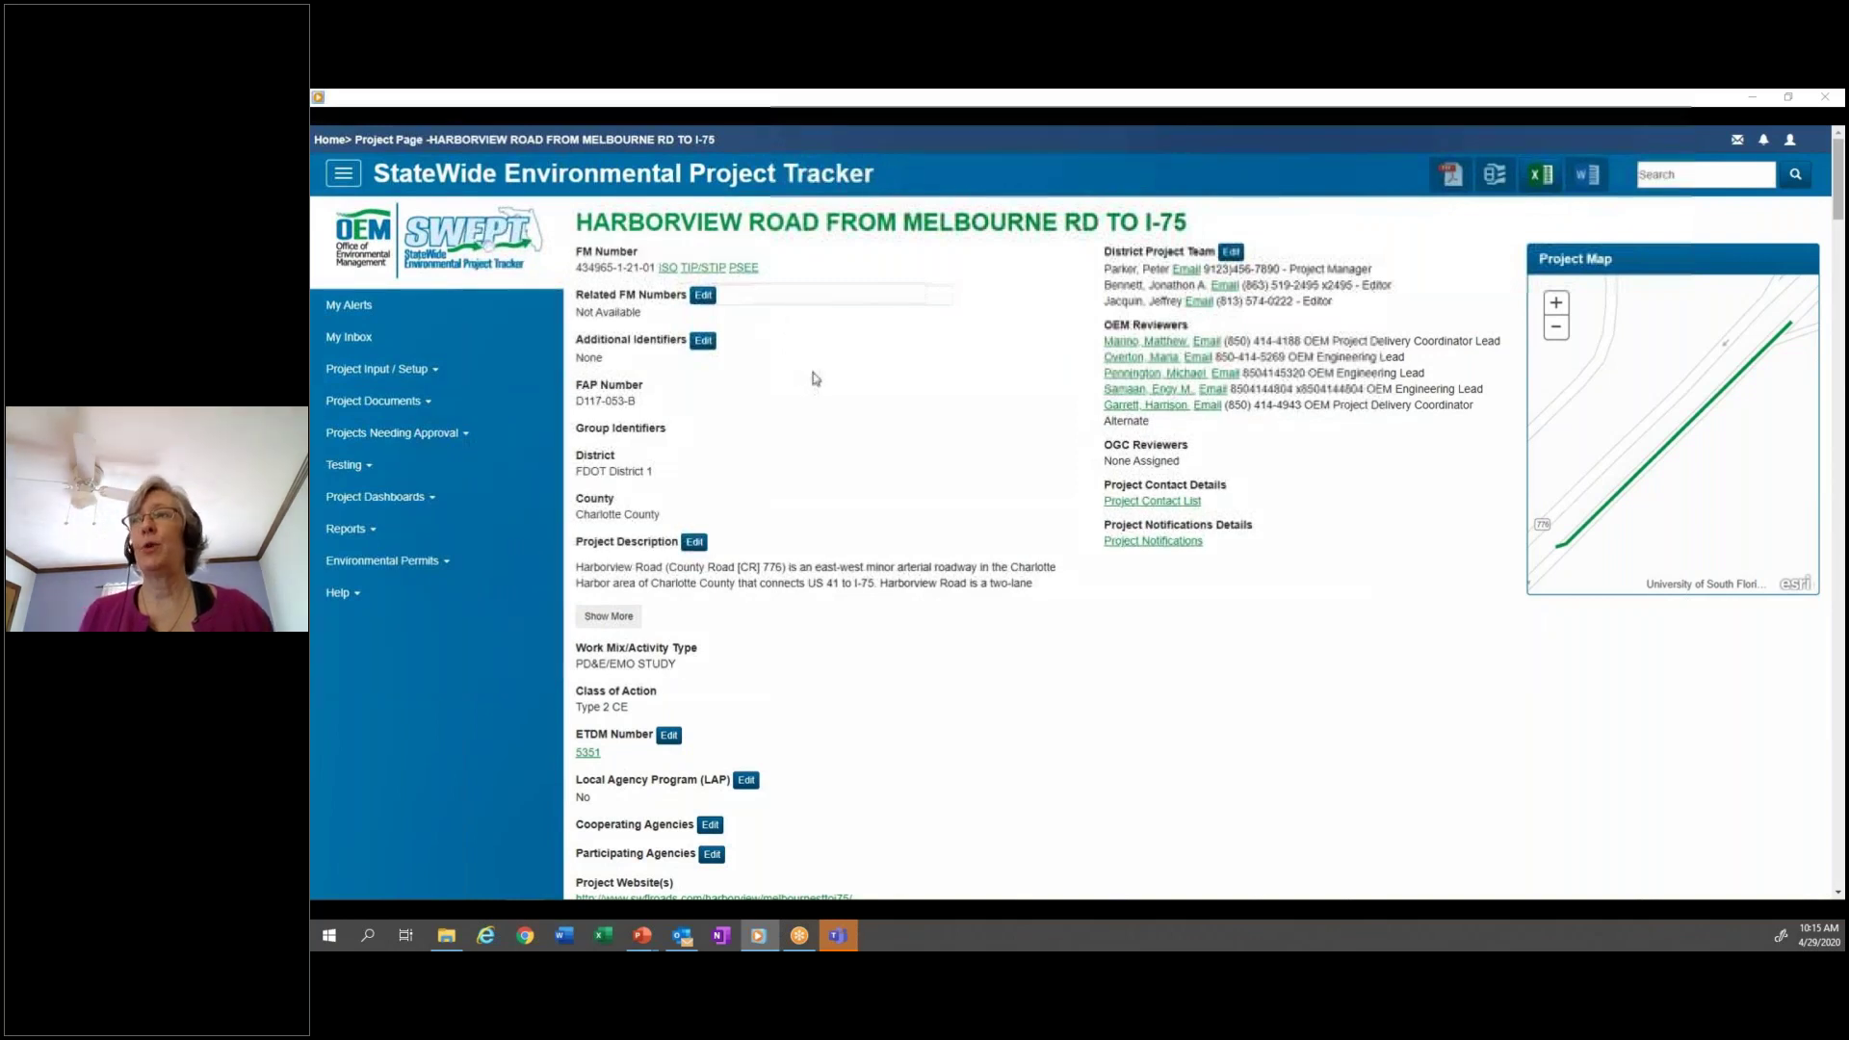
- Expand the supporting documents under the Approved Type 2 CE Form and look through the listed files
mouse_move(1027, 717)
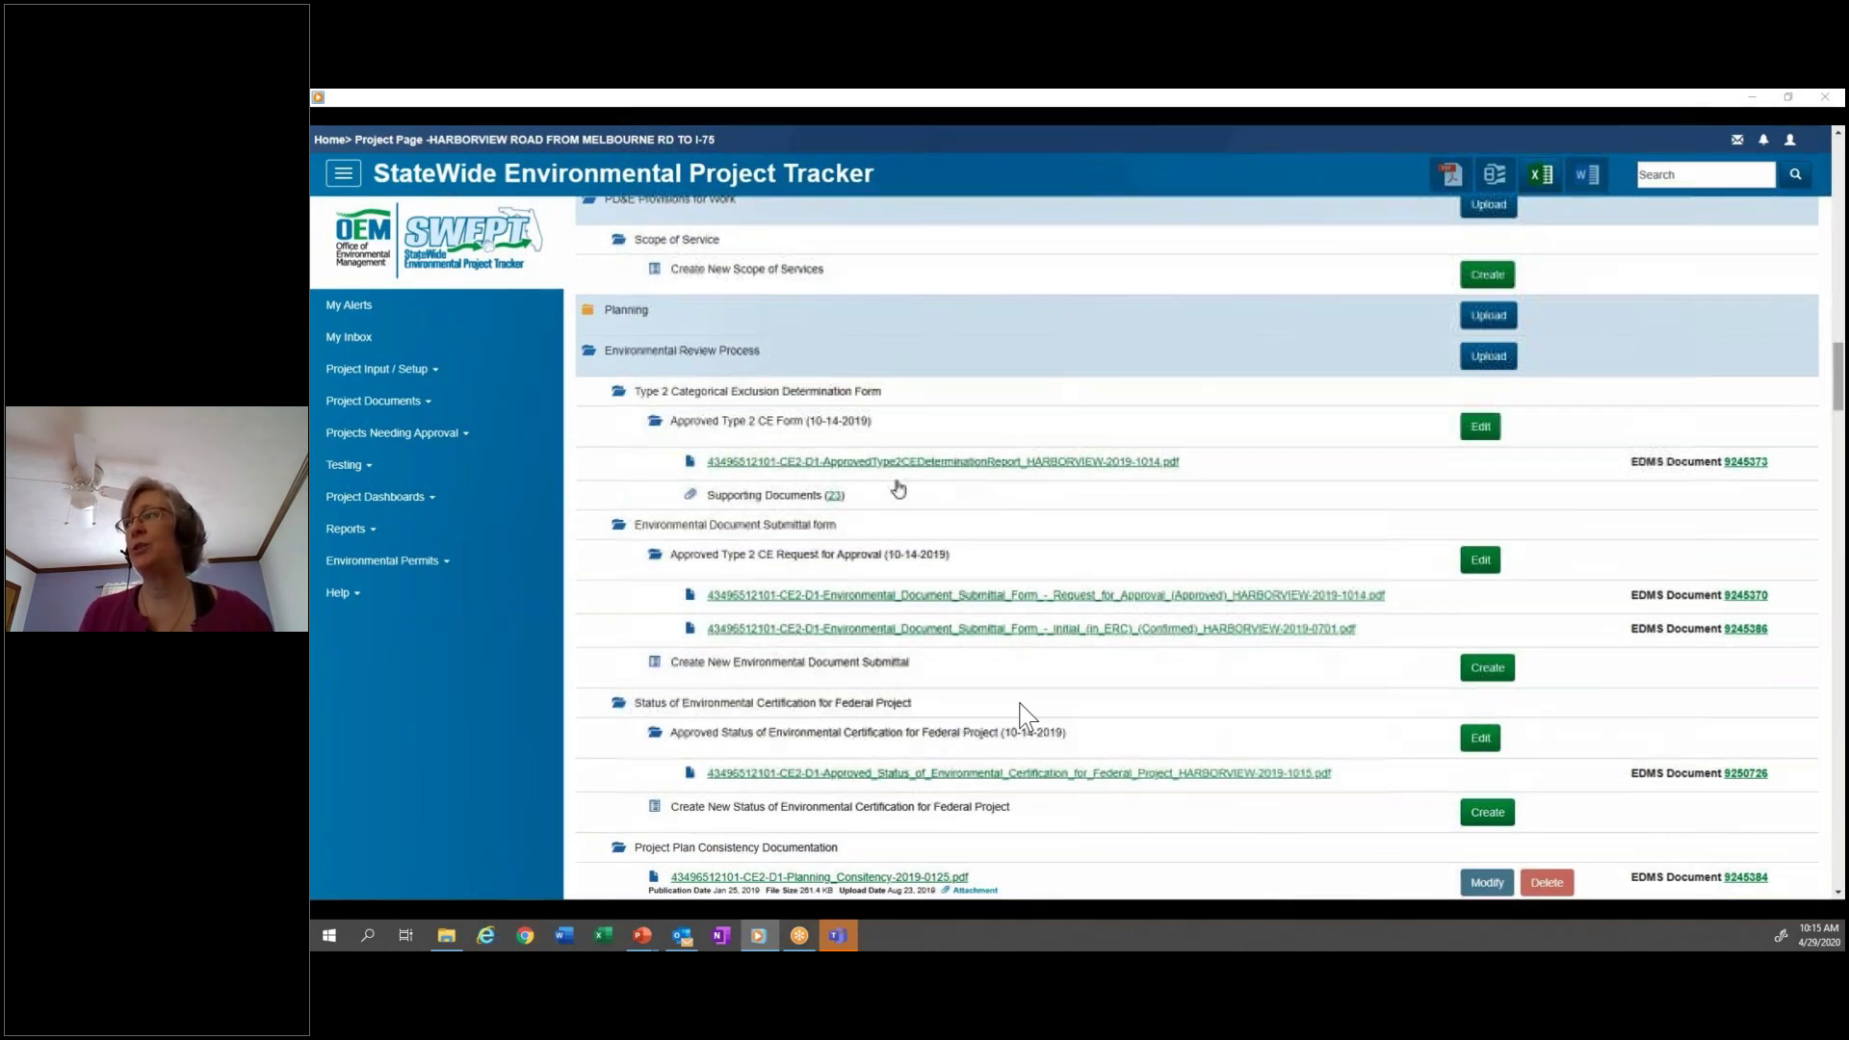
left_click(836, 496)
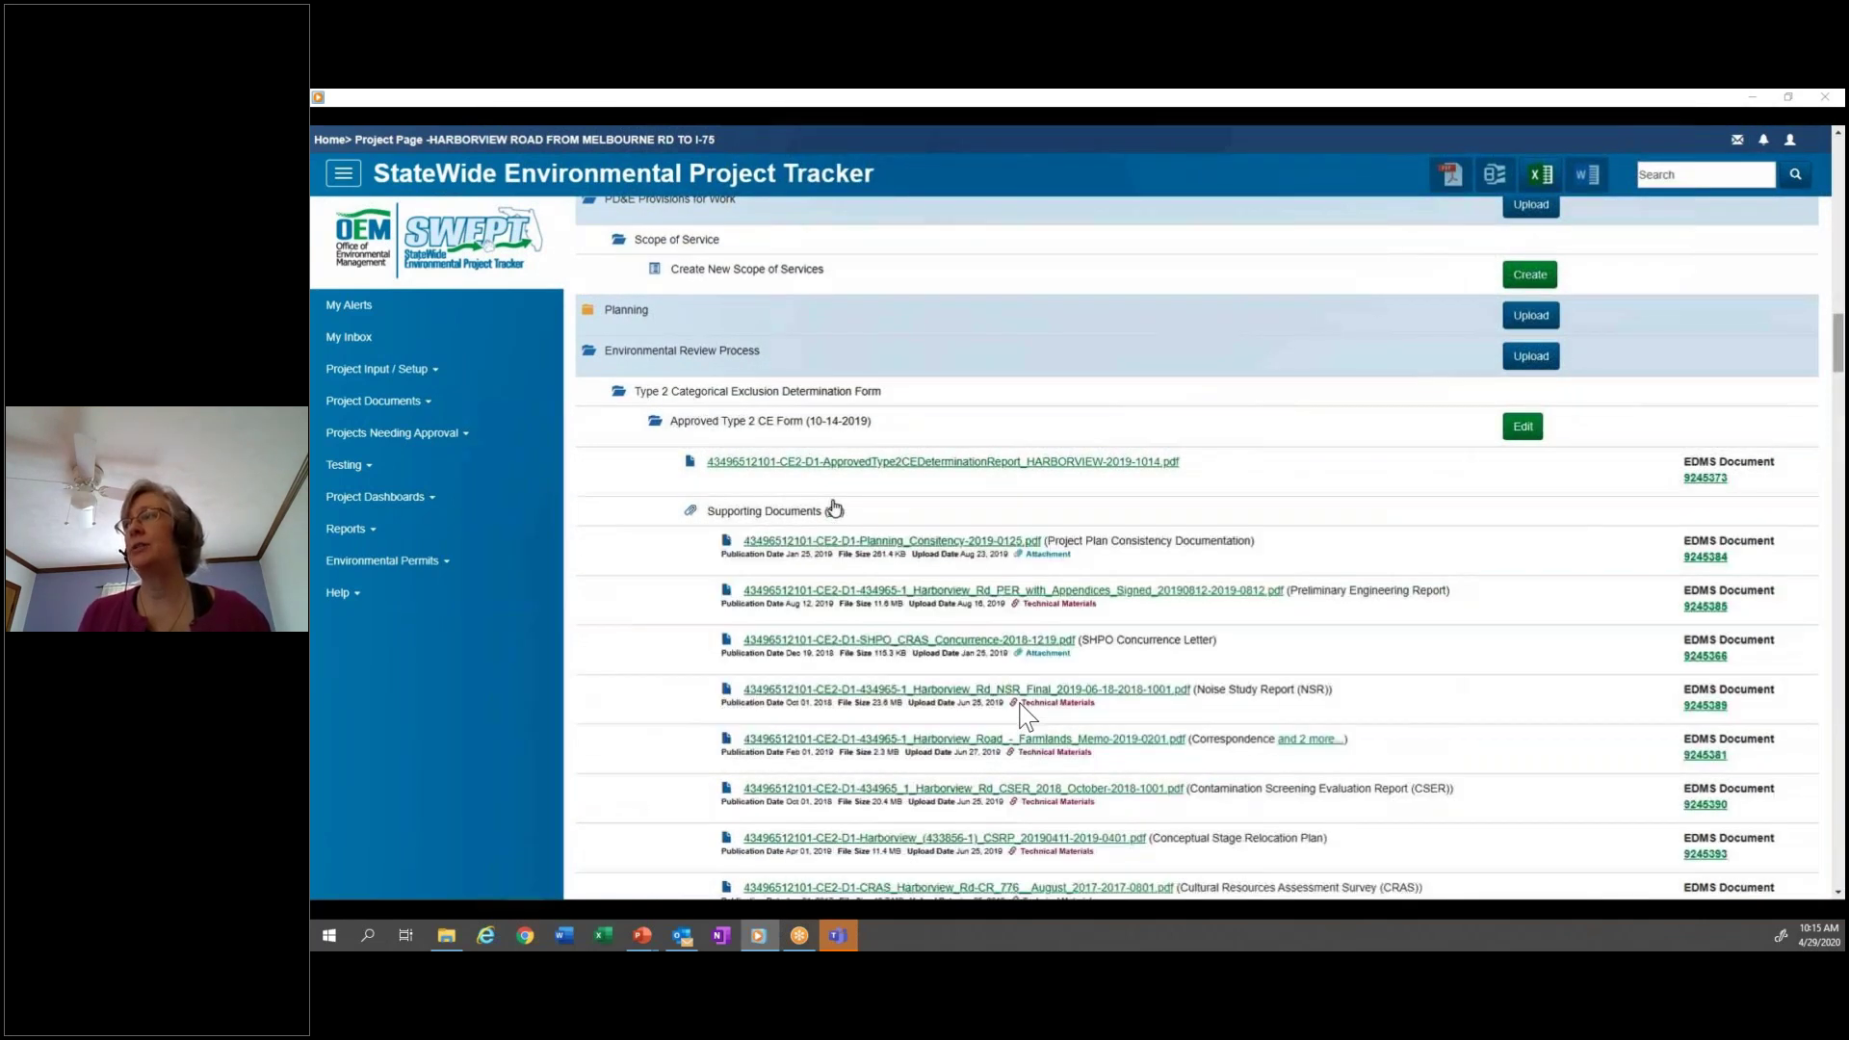
scroll(834, 508, "down", 1)
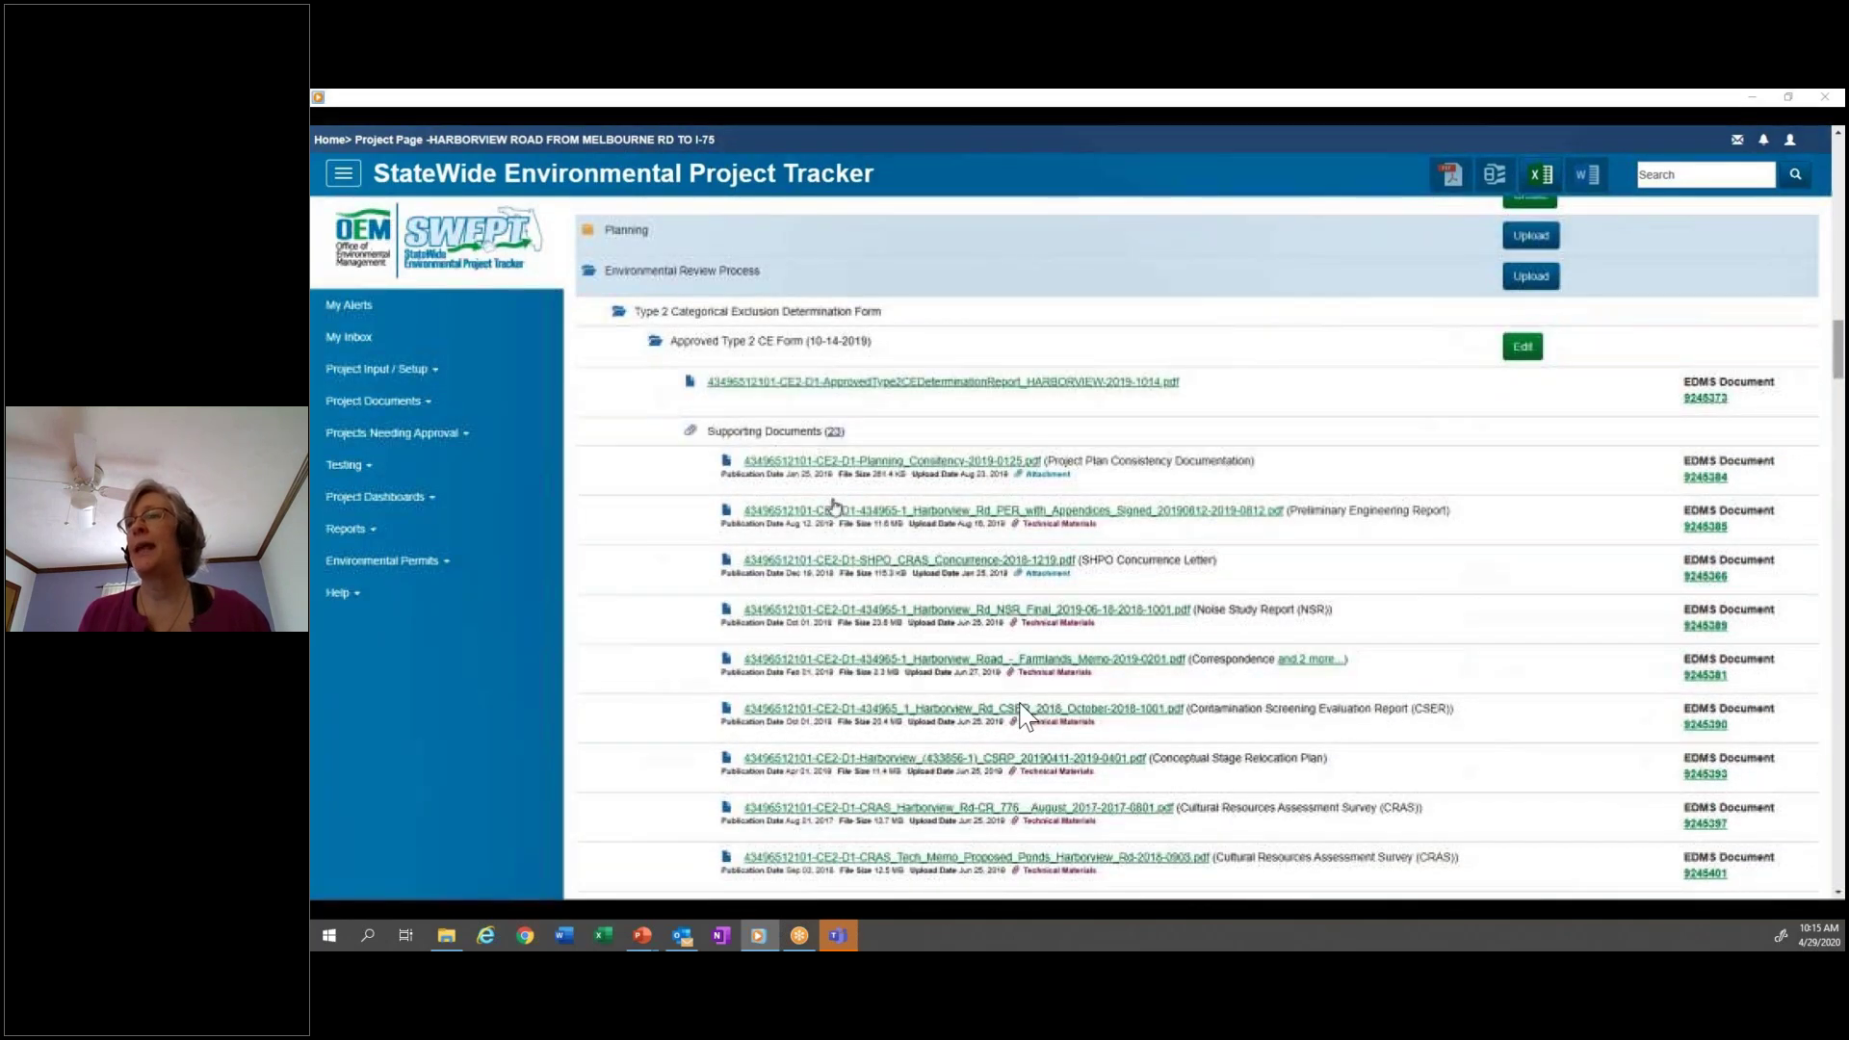
scroll(835, 505, "down", 3)
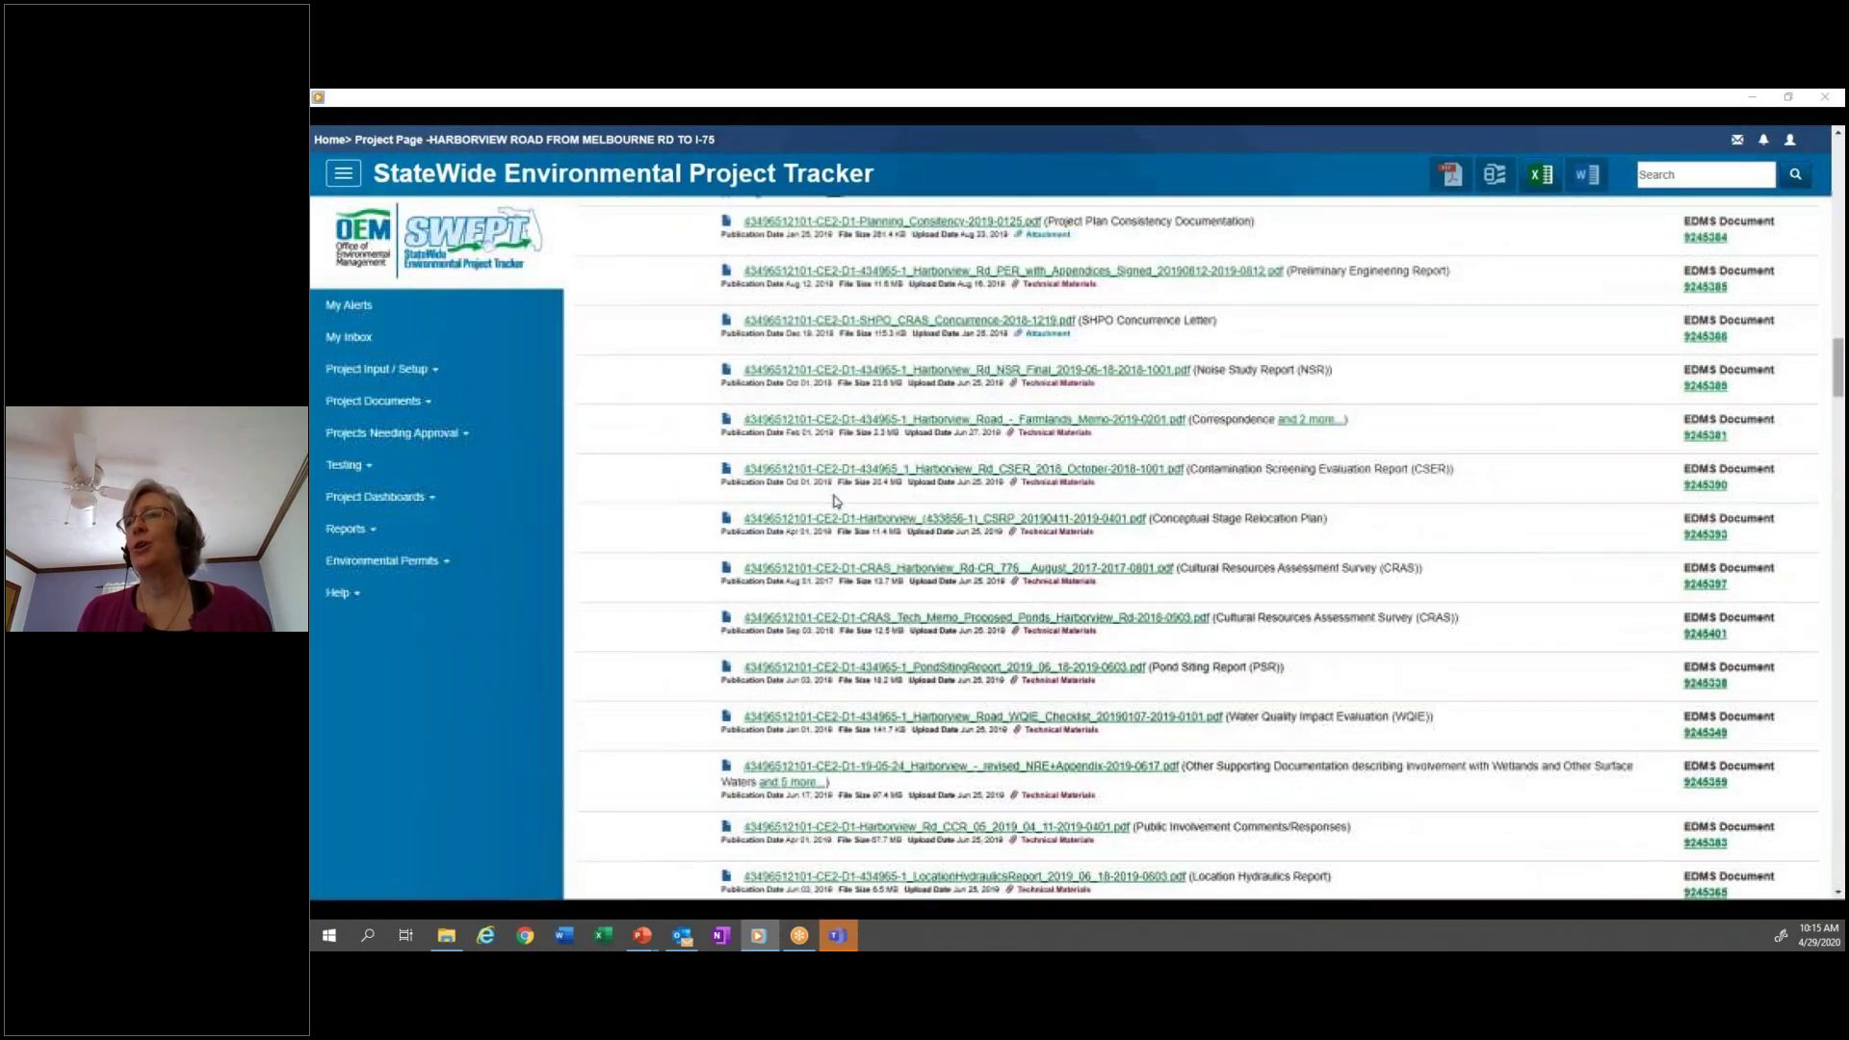
scroll(836, 501, "down", 3)
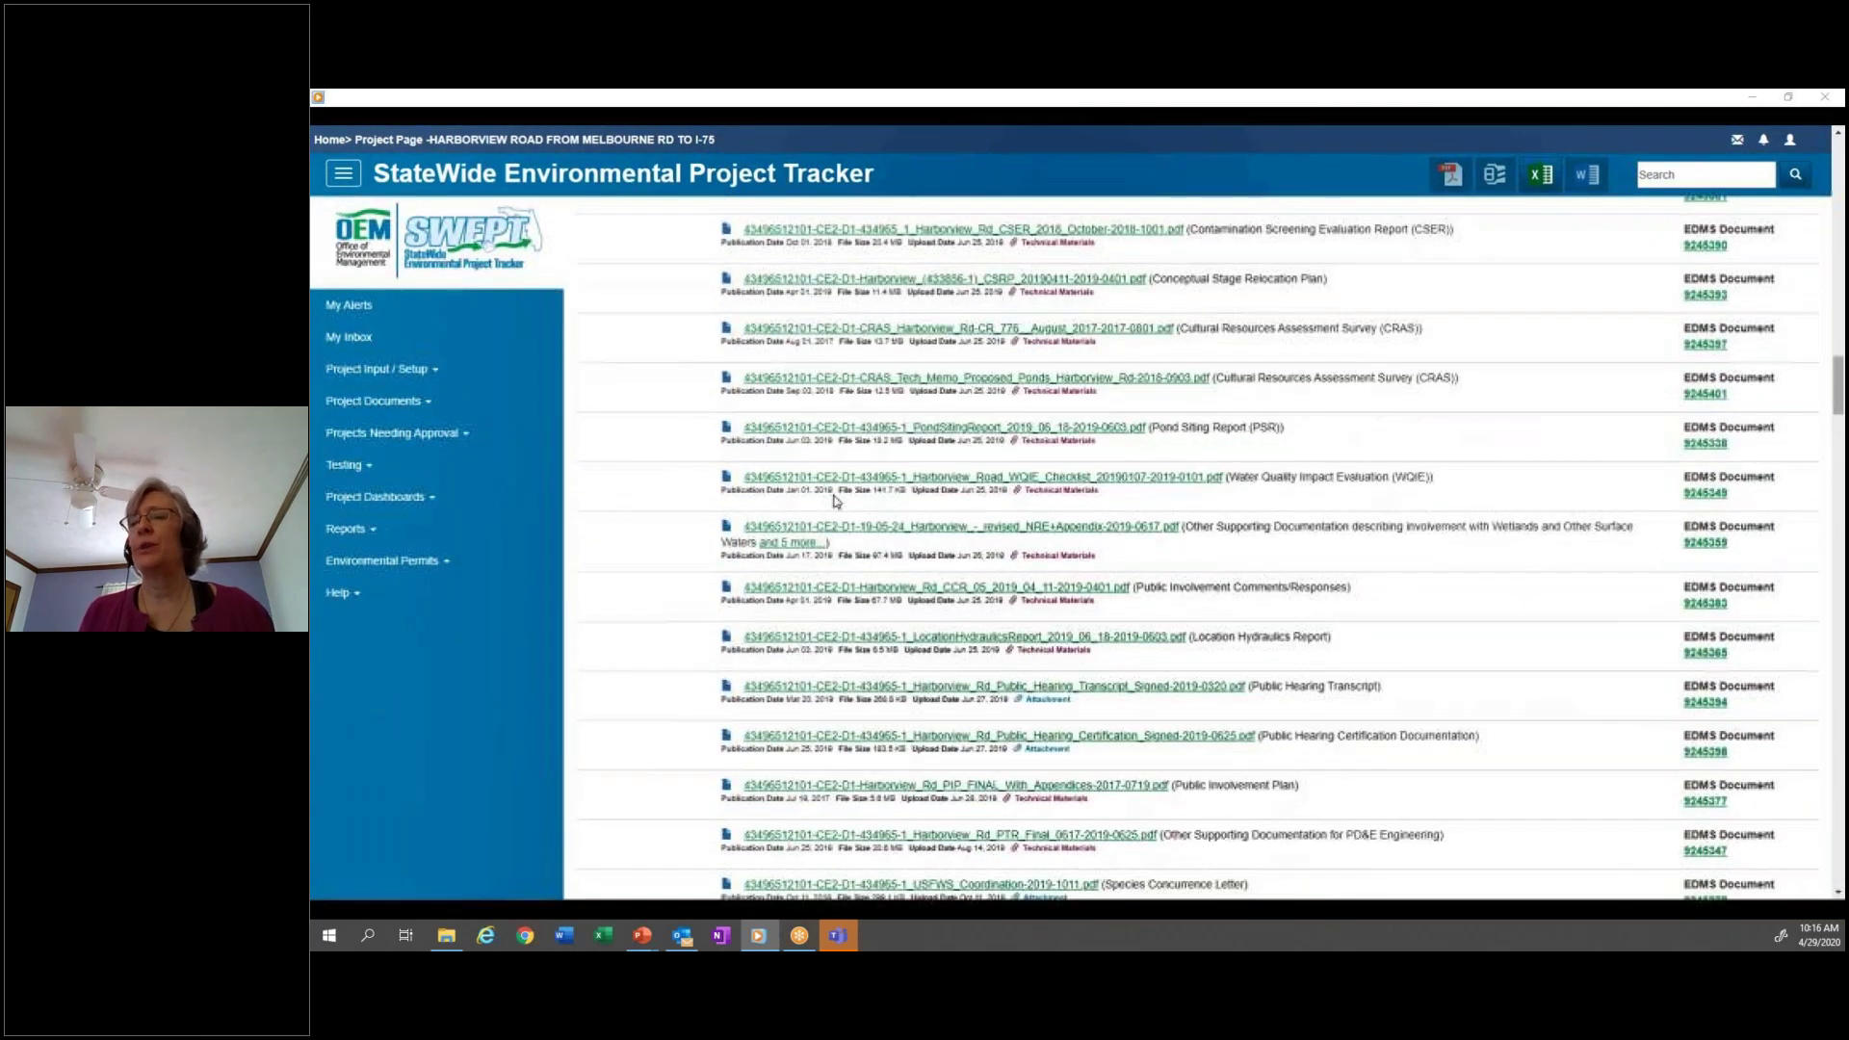
scroll(836, 501, "up", 3)
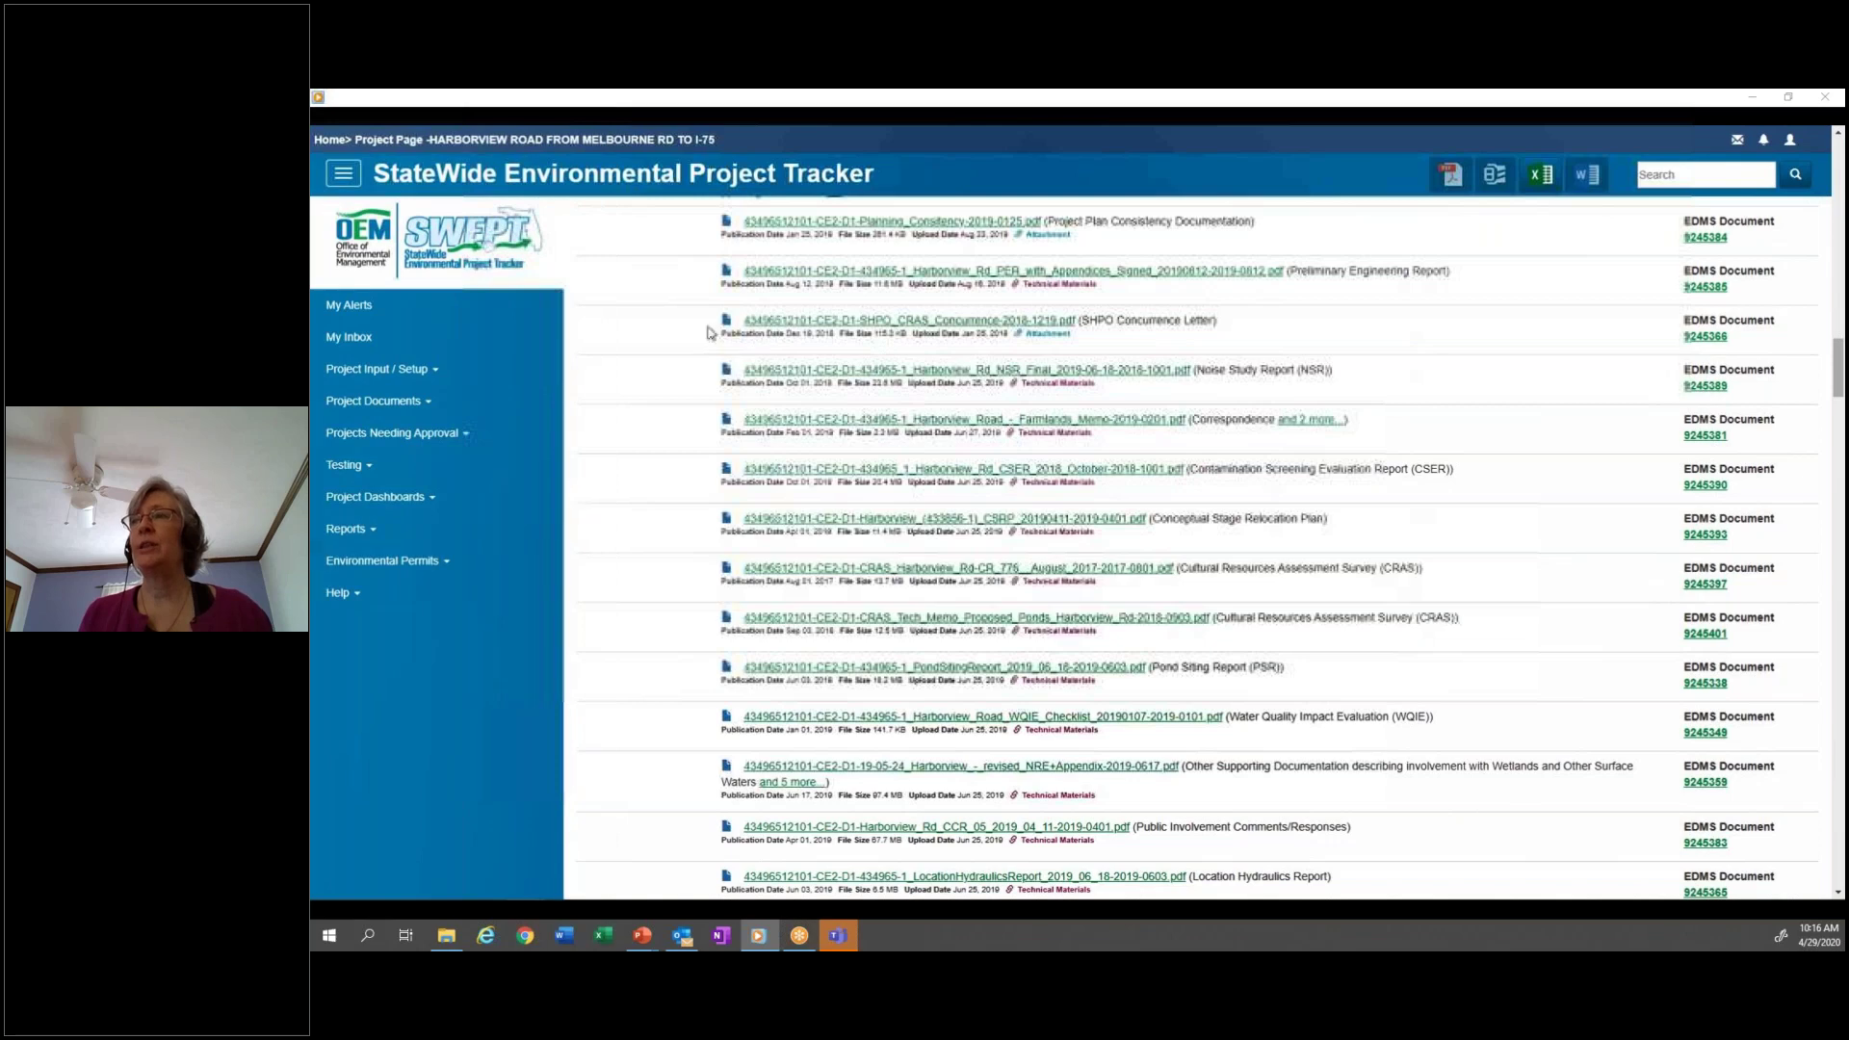
scroll(697, 329, "up", 1)
scroll(698, 329, "up", 3)
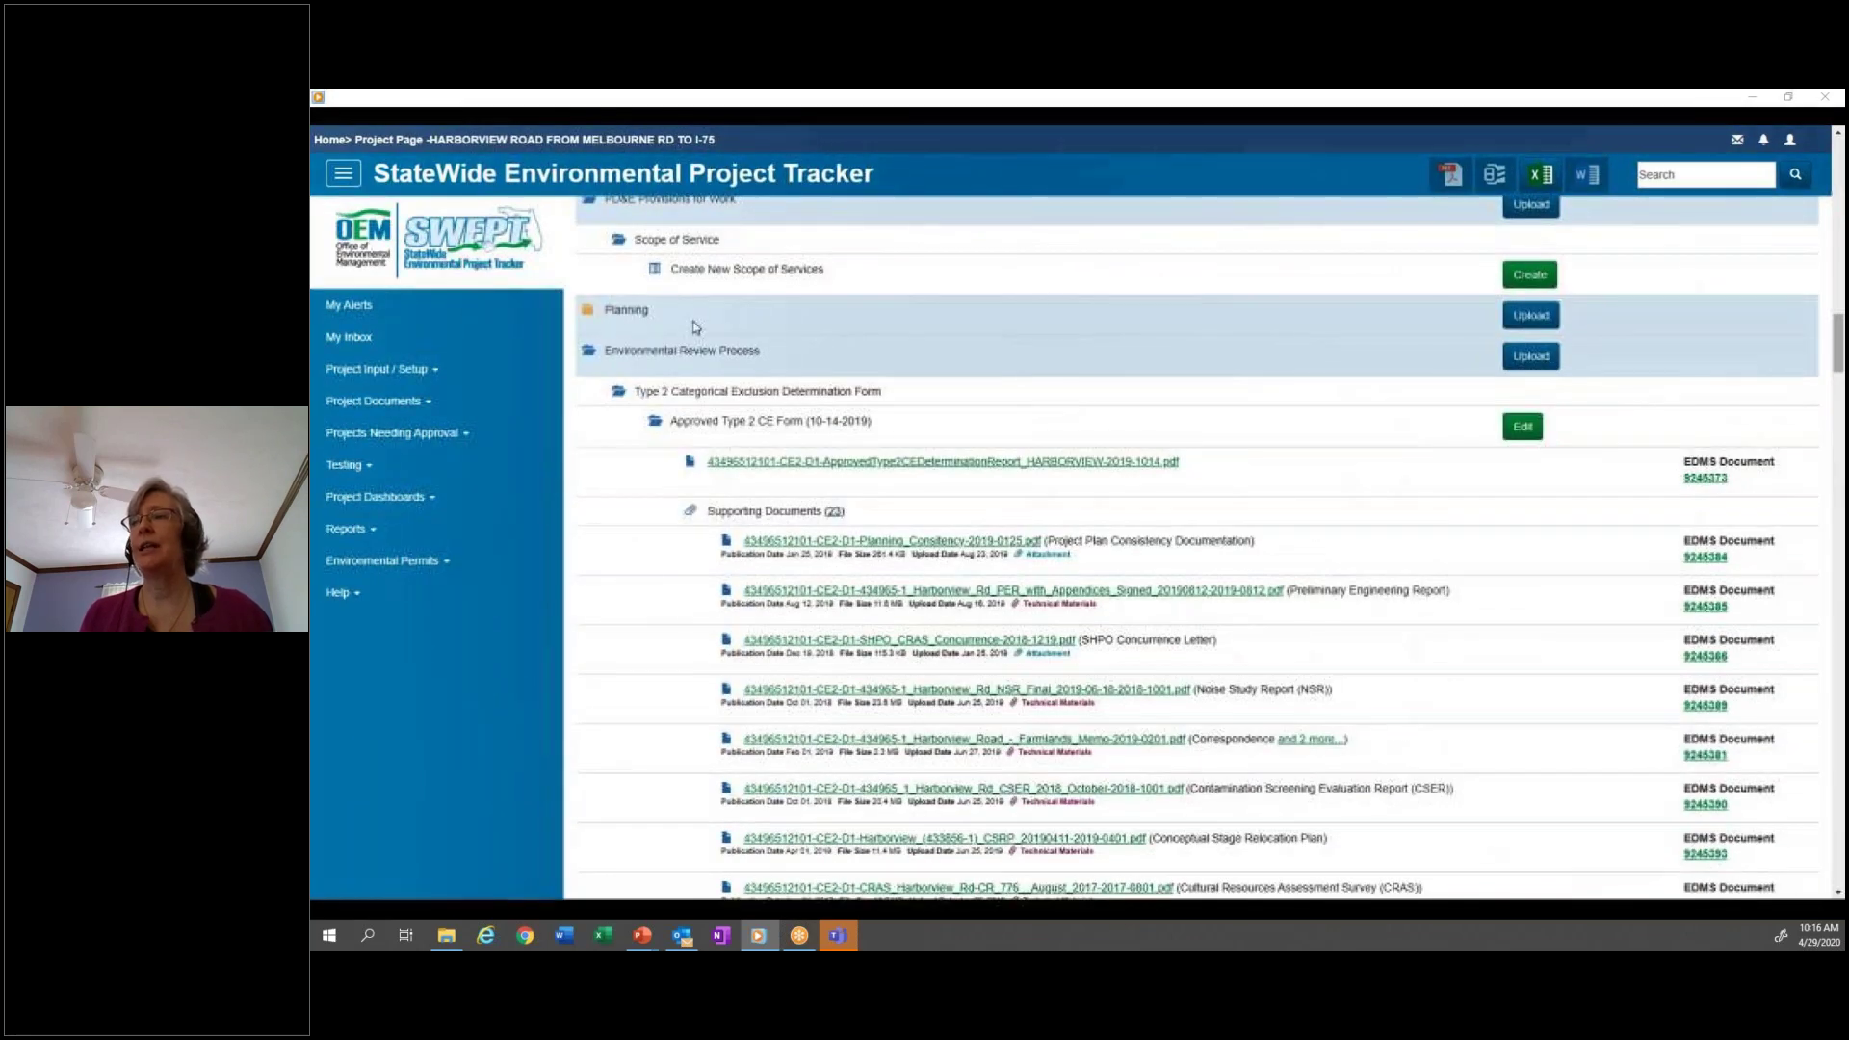
- Collapse all project document folders and review the project's Correspondence and Approval History sections
scroll(660, 318, "up", 7)
left_click(675, 546)
scroll(846, 611, "down", 5)
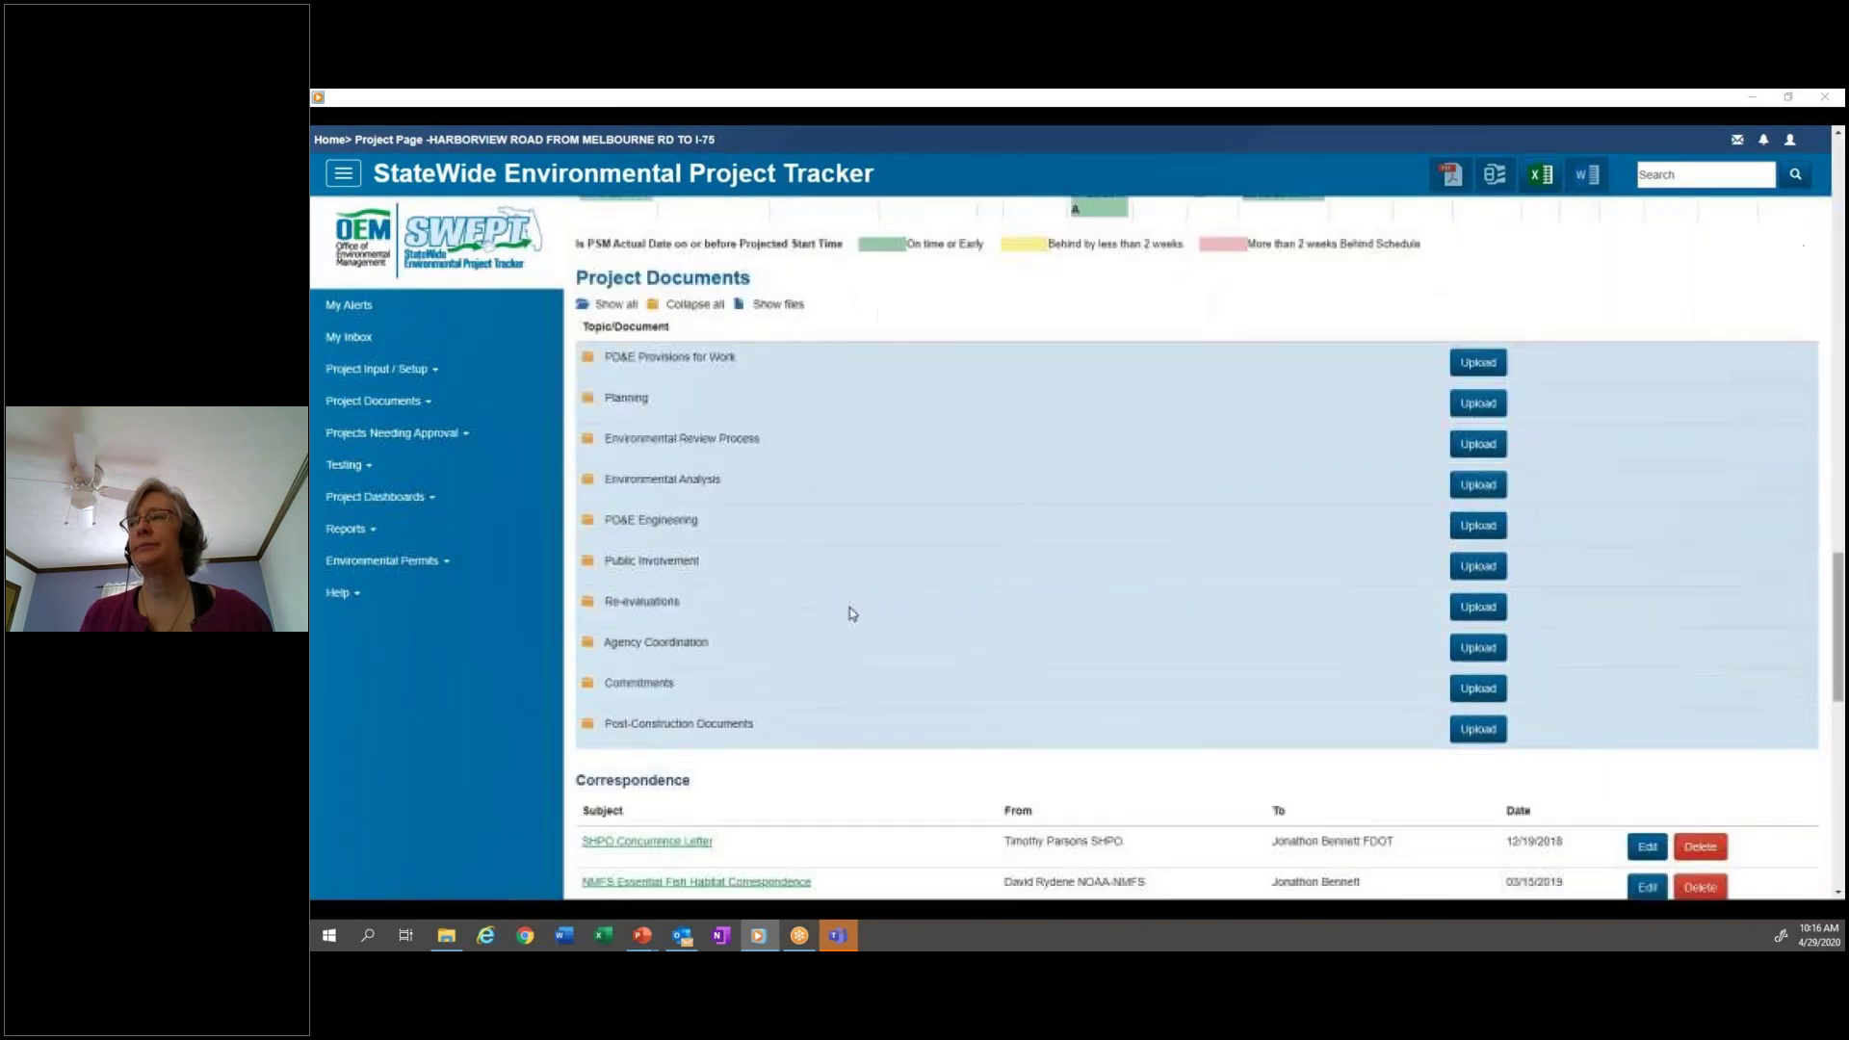
scroll(853, 614, "down", 2)
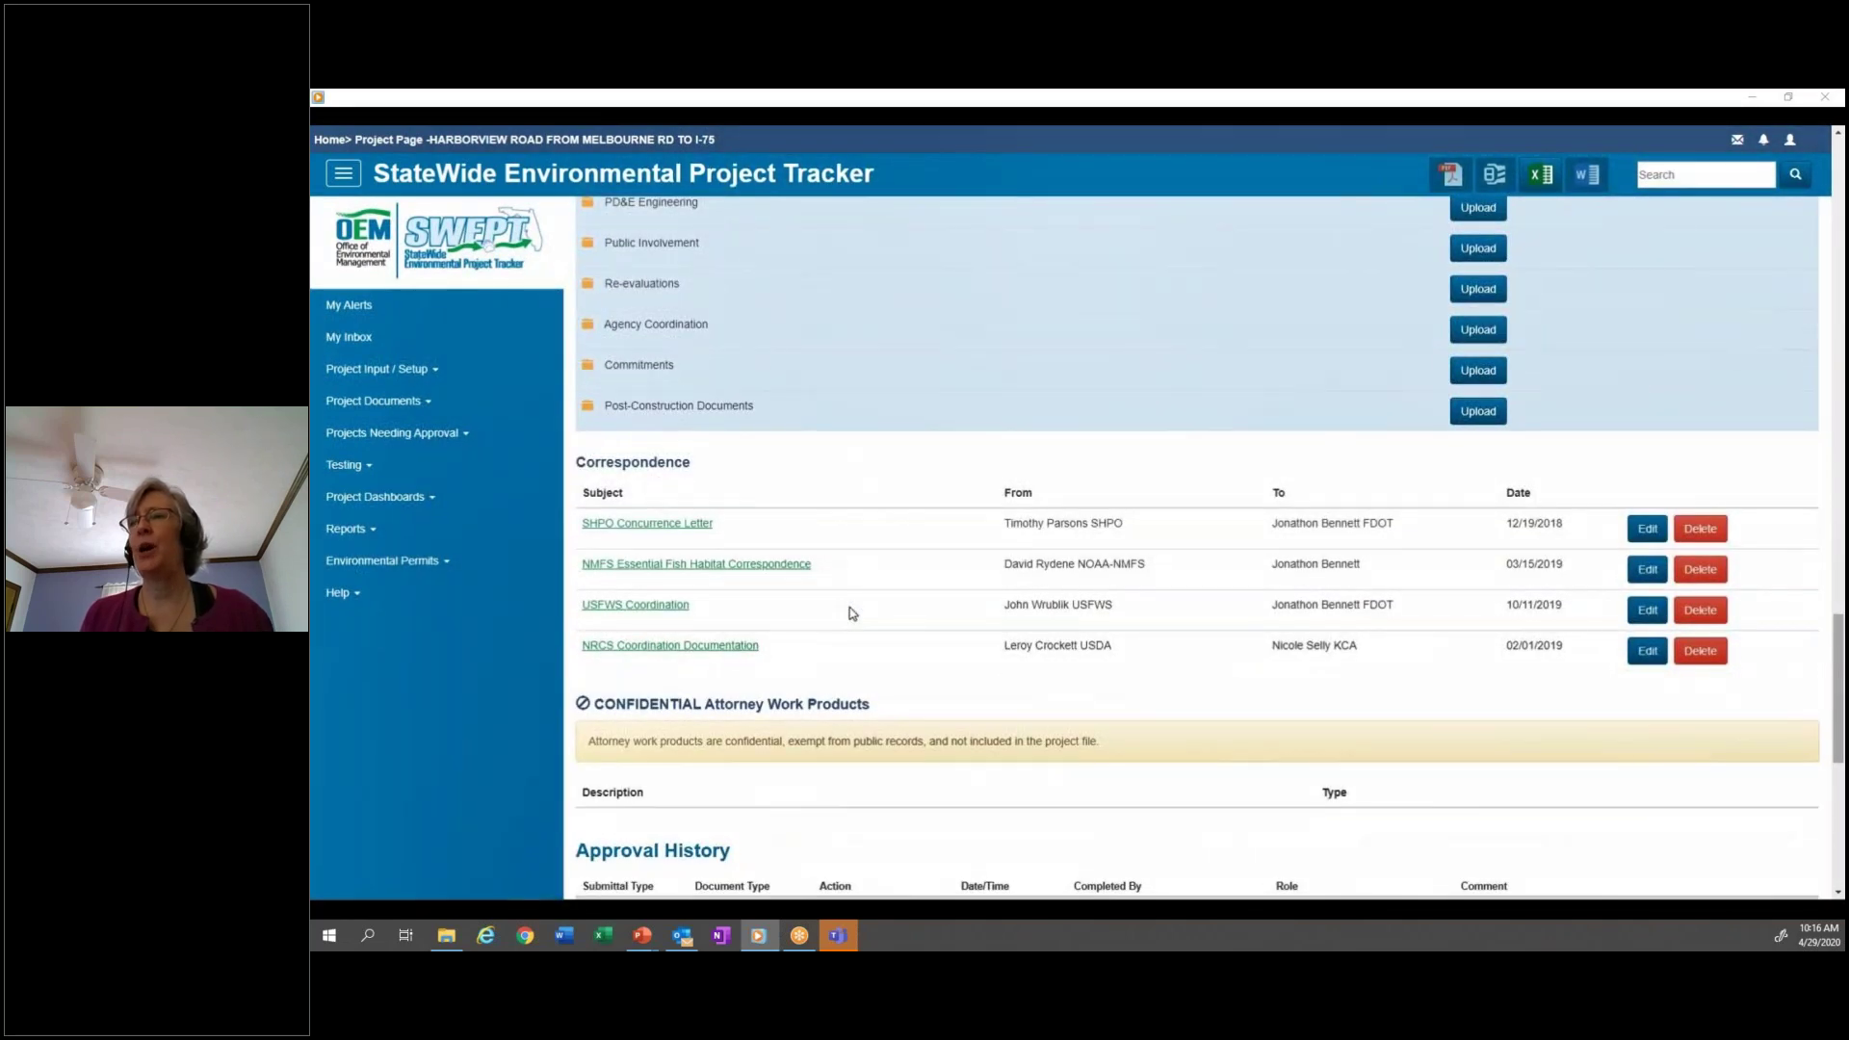
scroll(852, 613, "down", 1)
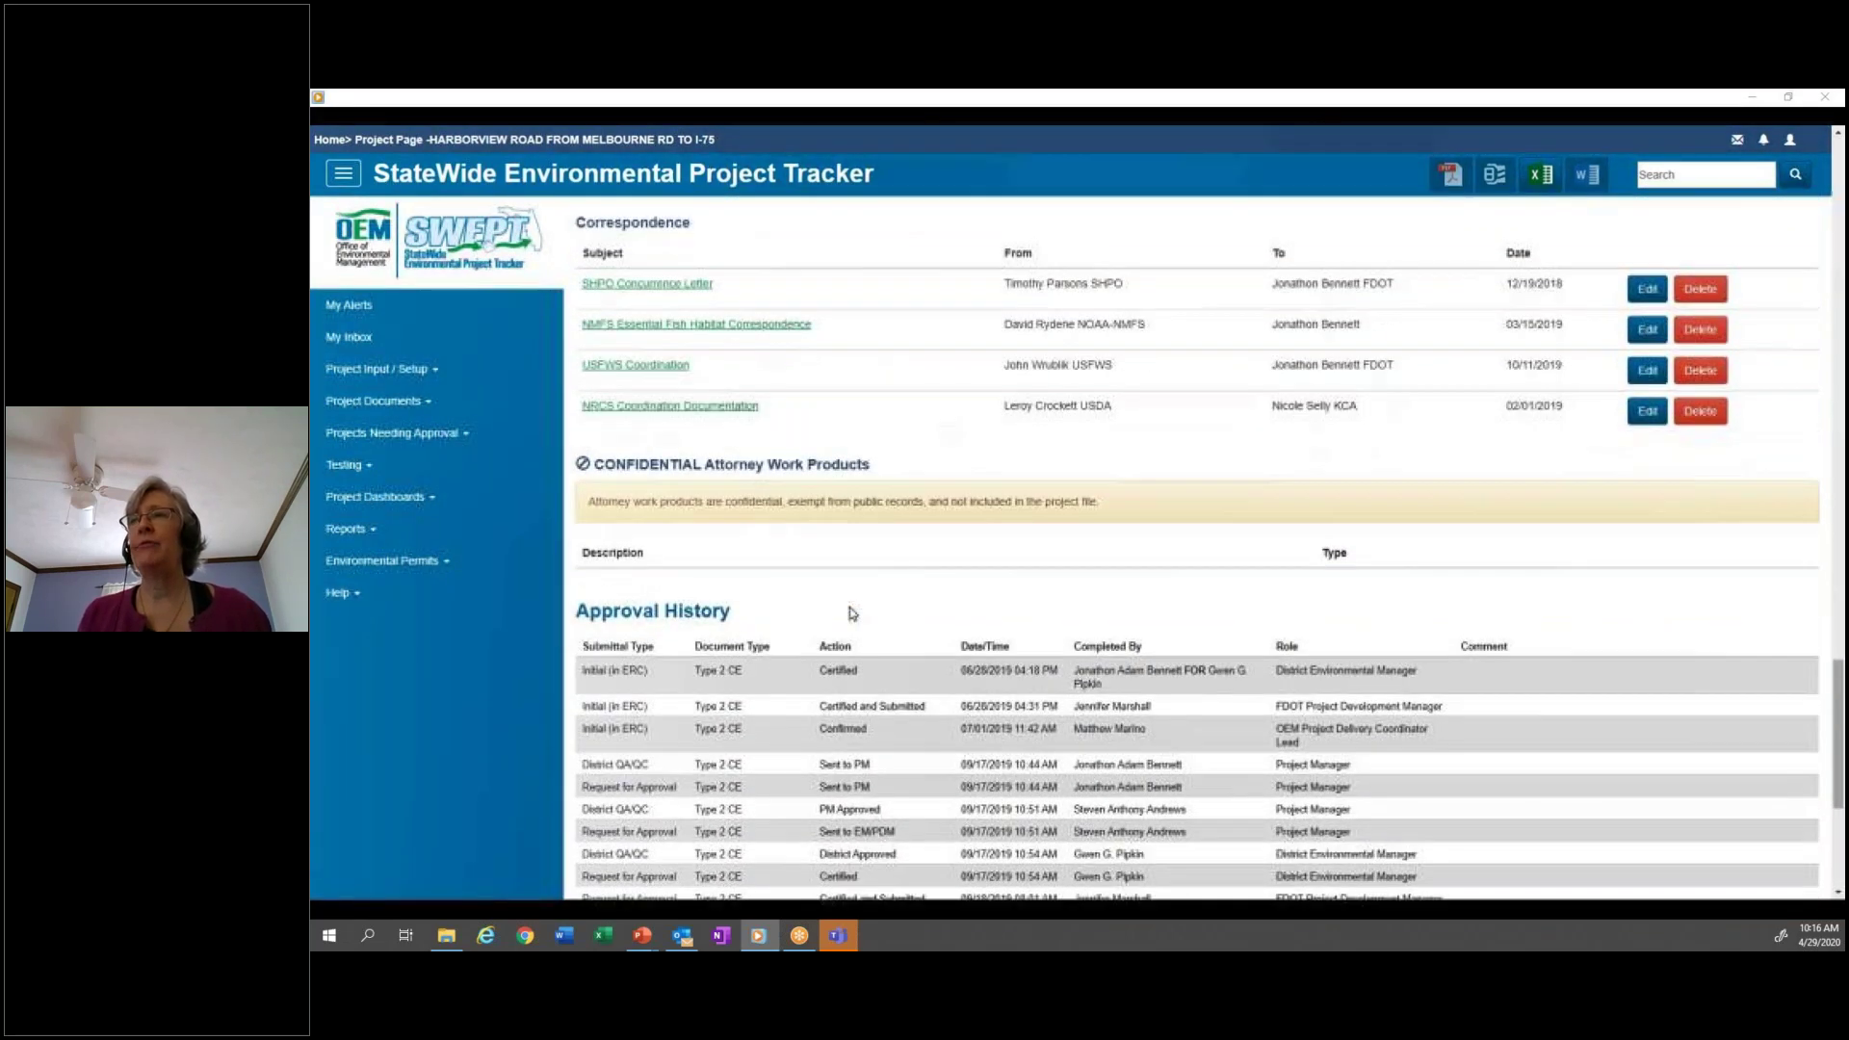
scroll(852, 614, "down", 3)
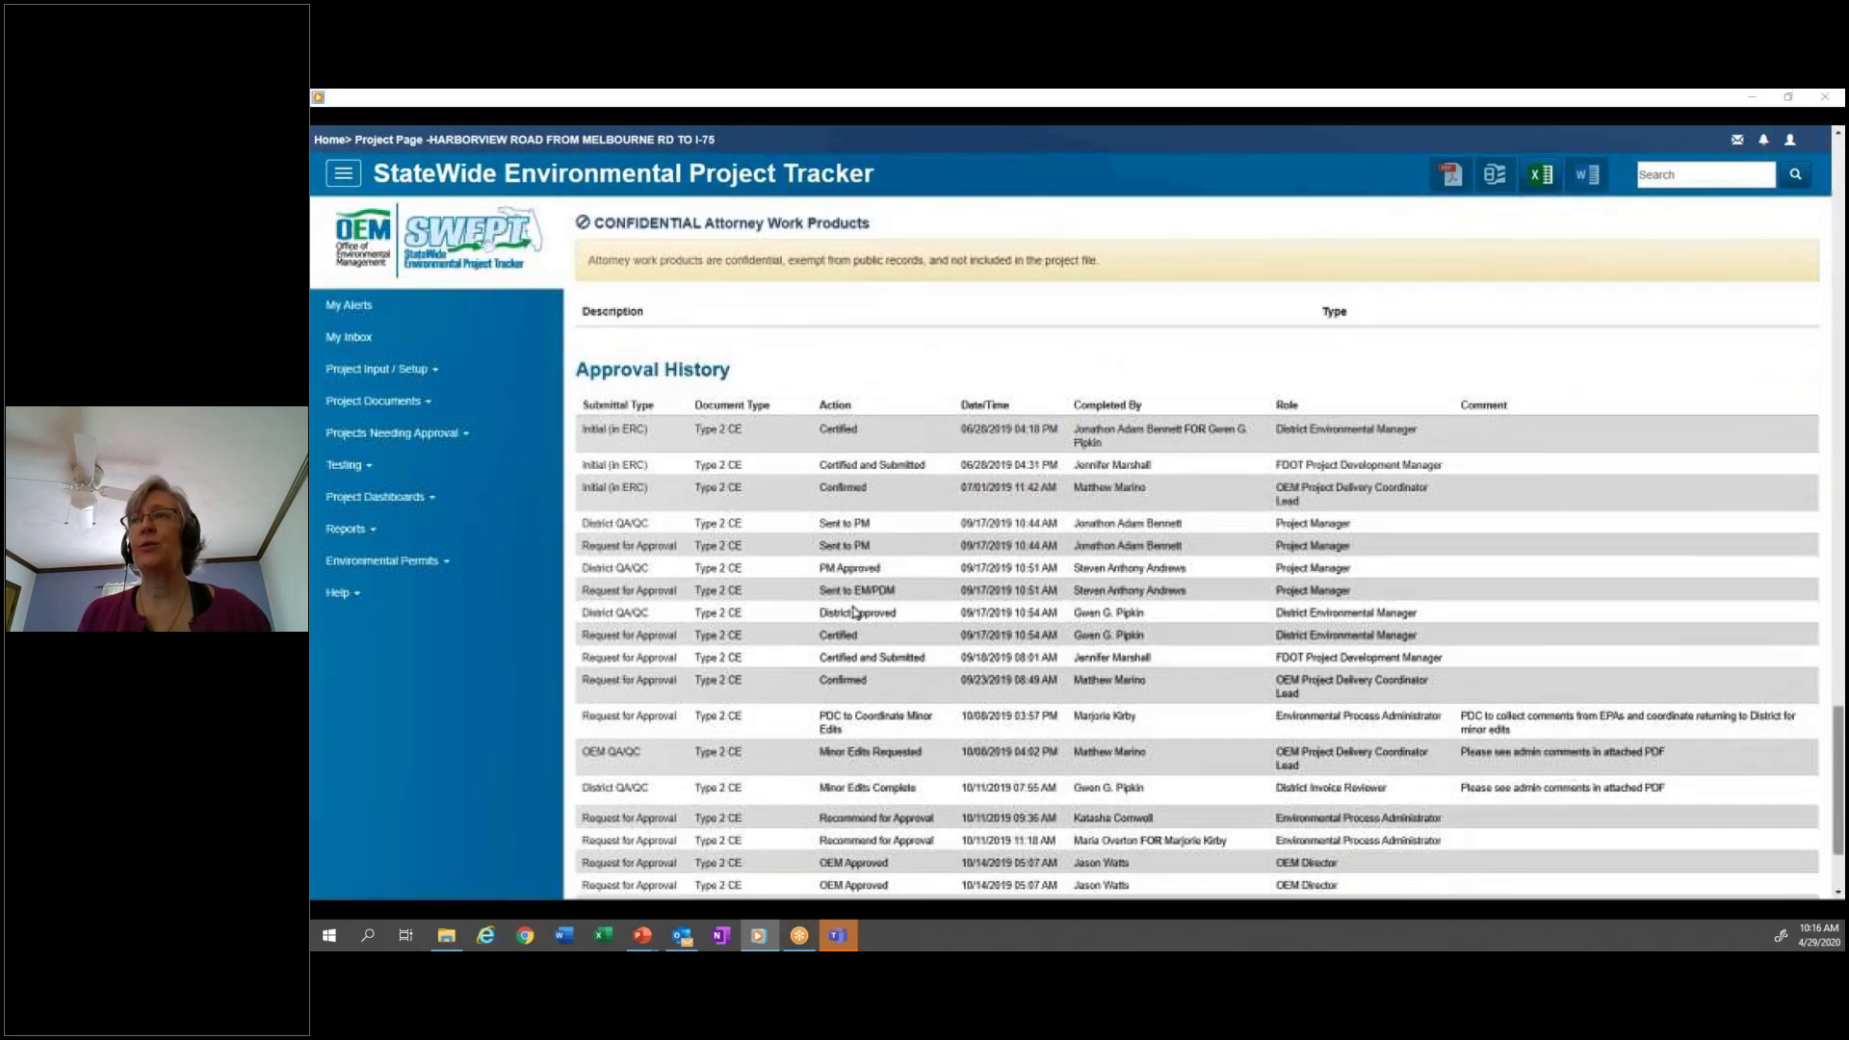
scroll(852, 612, "down", 2)
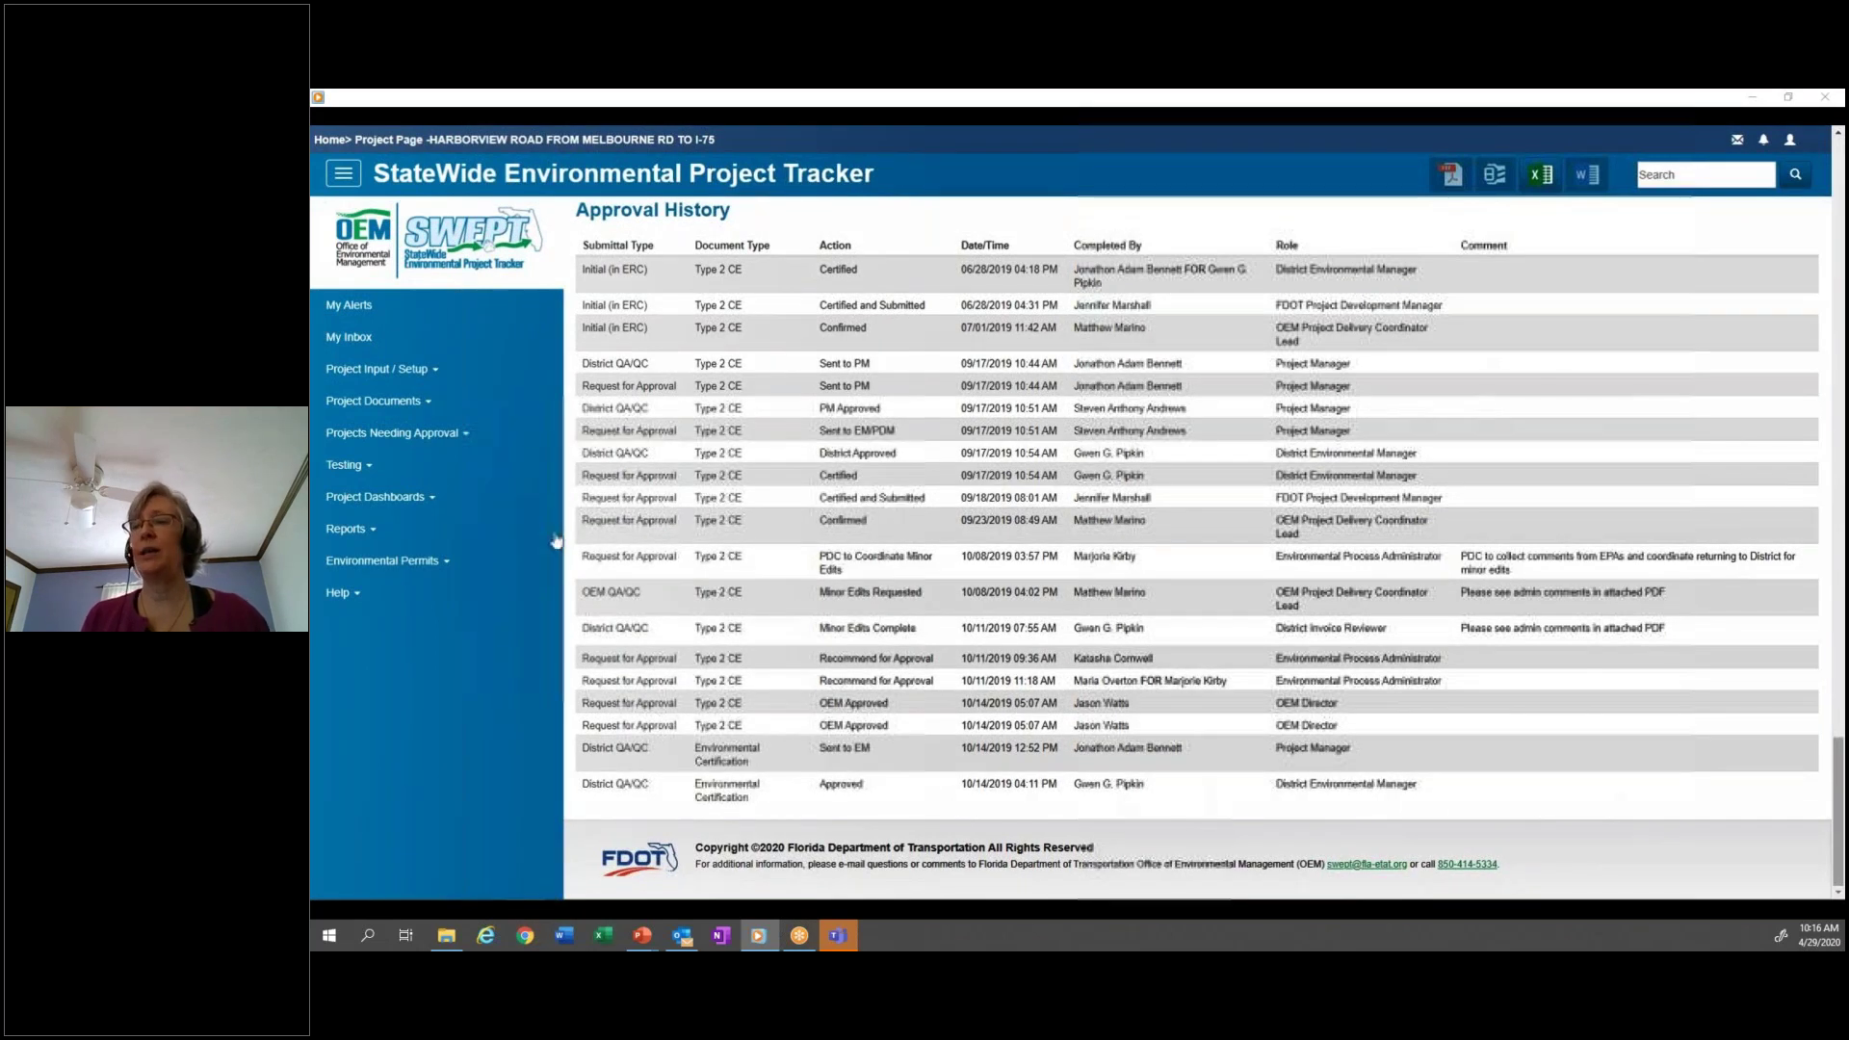
- Browse the Help section's Overview, Quick Guides, Training Videos and SWEPT Contacts pages
left_click(362, 603)
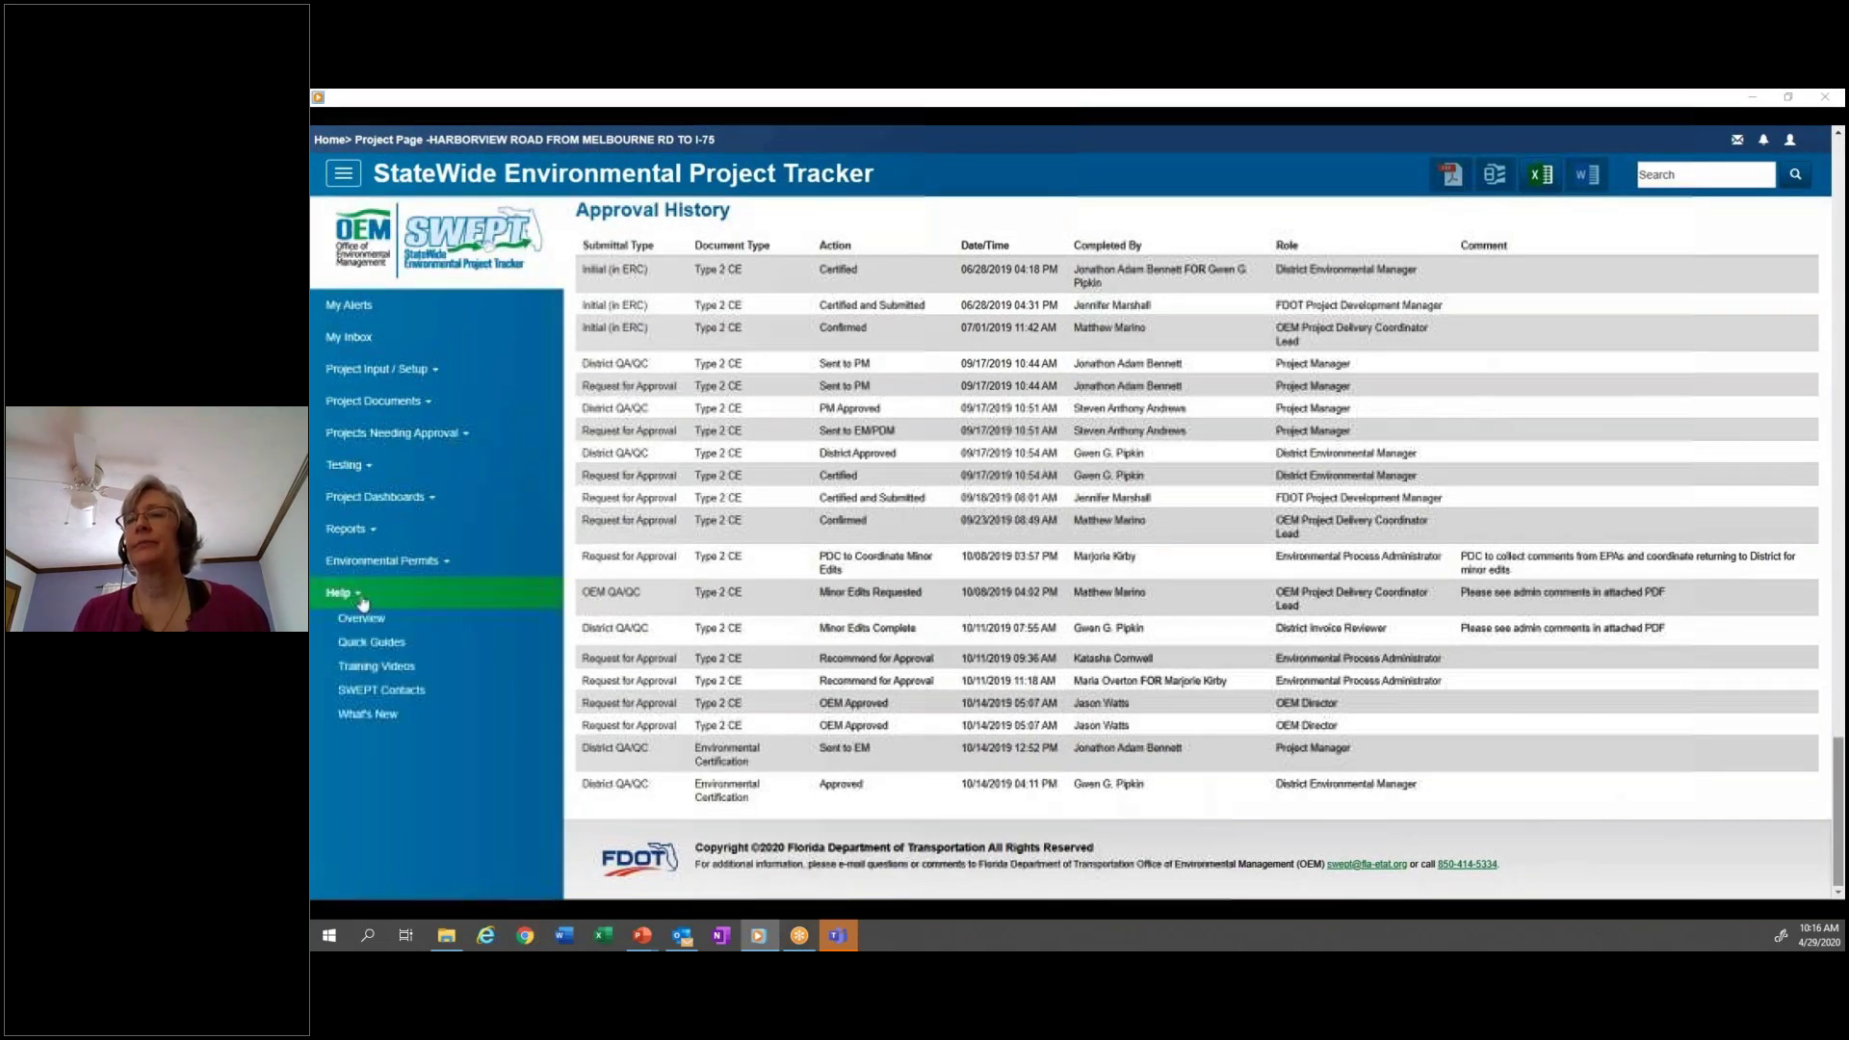
left_click(364, 621)
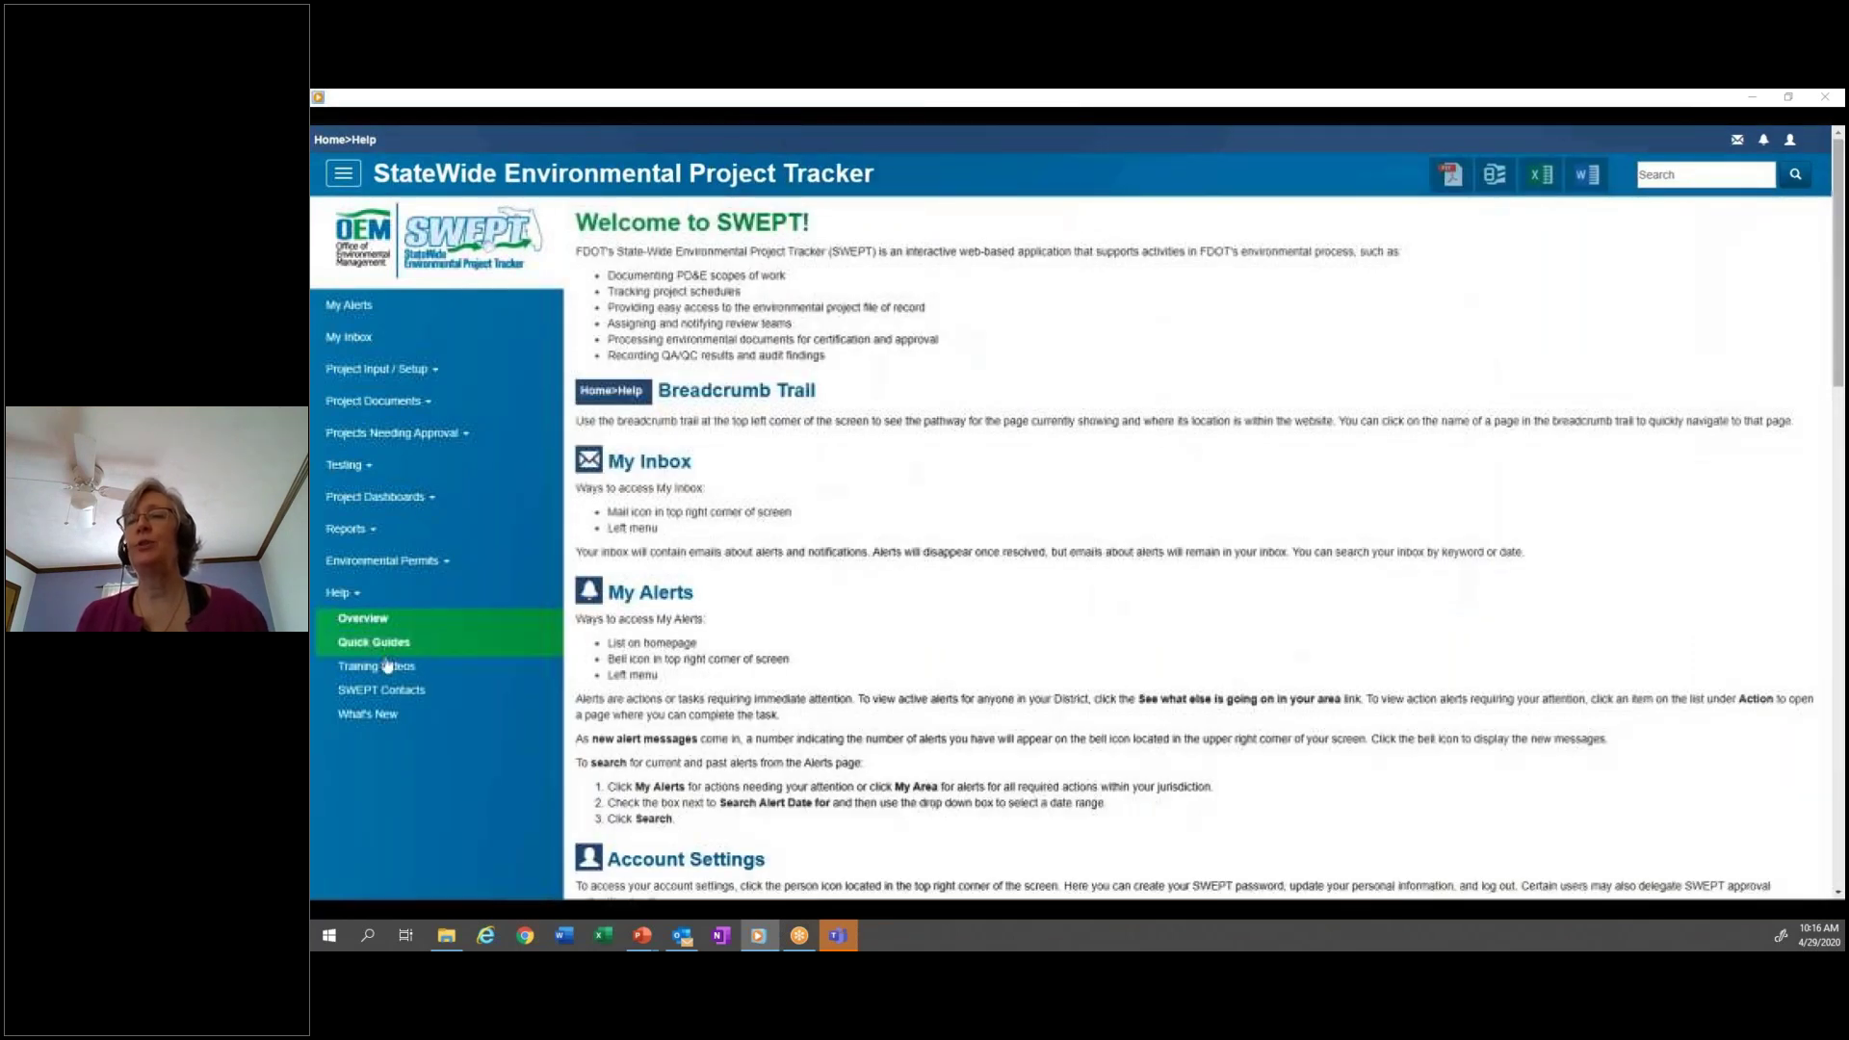
left_click(391, 647)
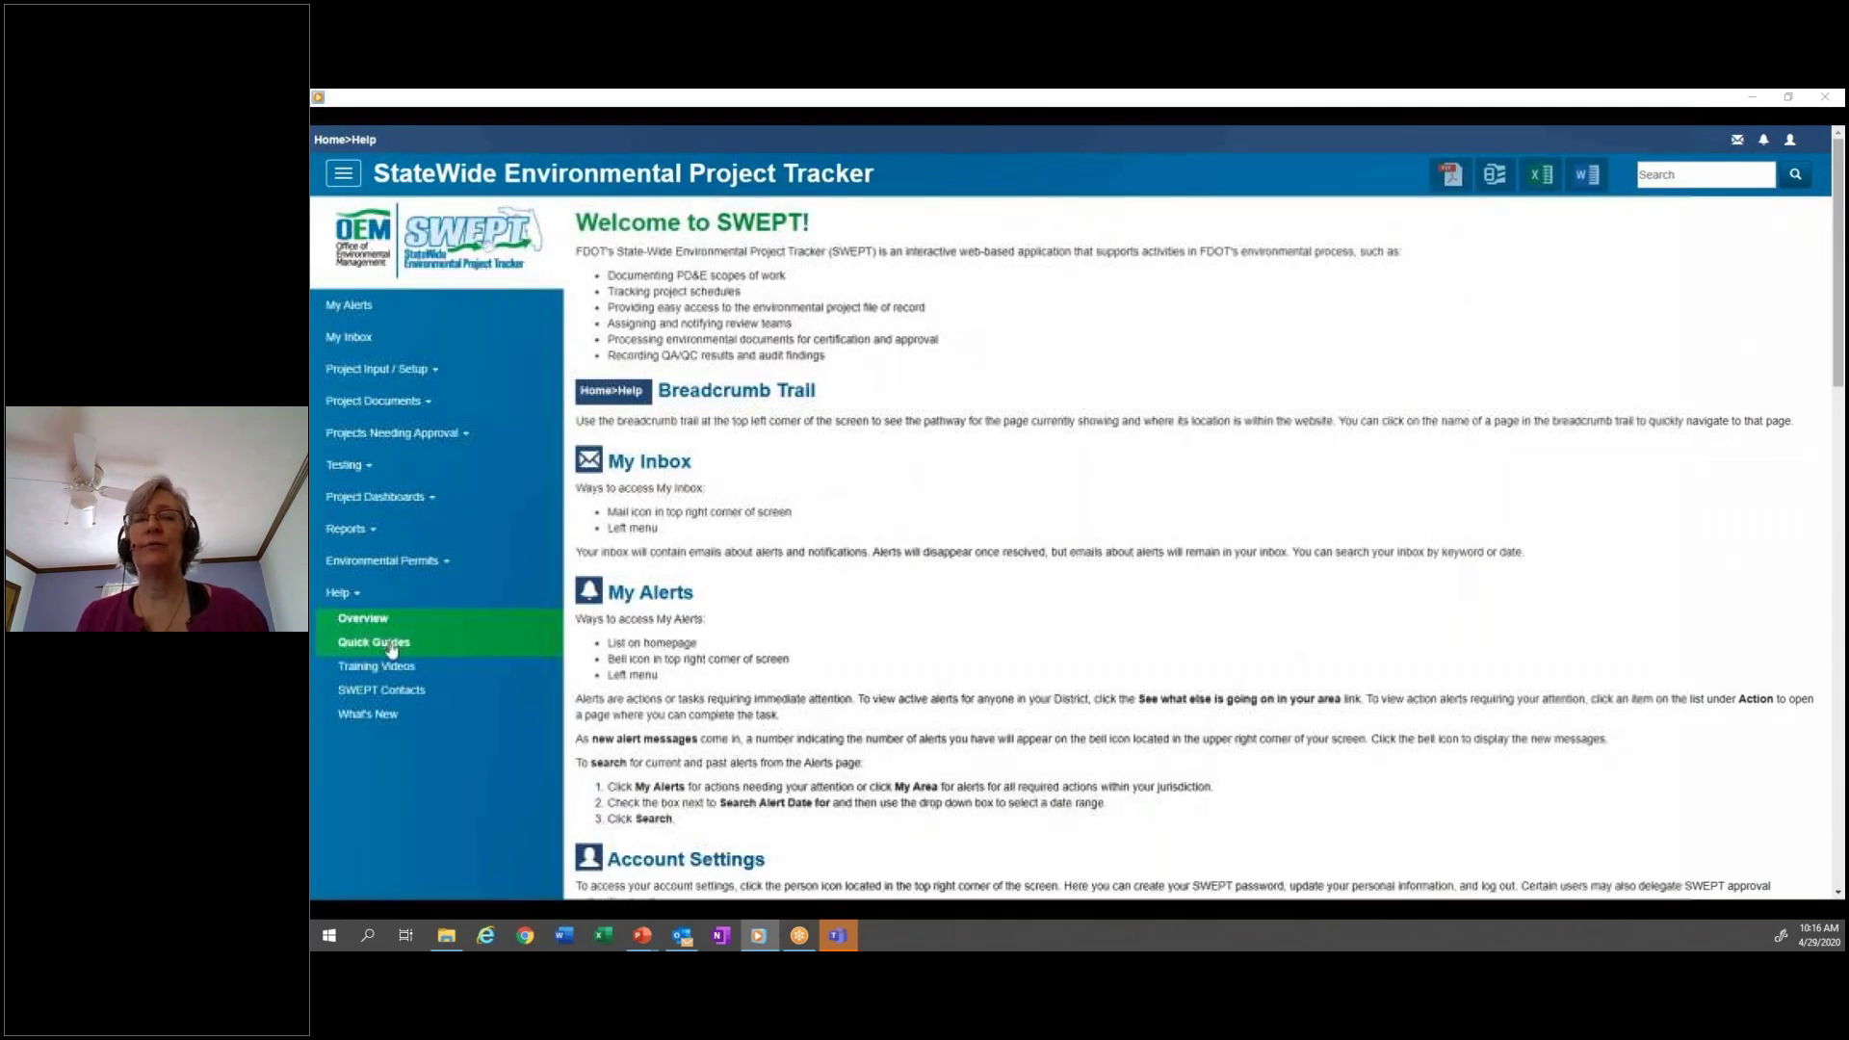
left_click(398, 674)
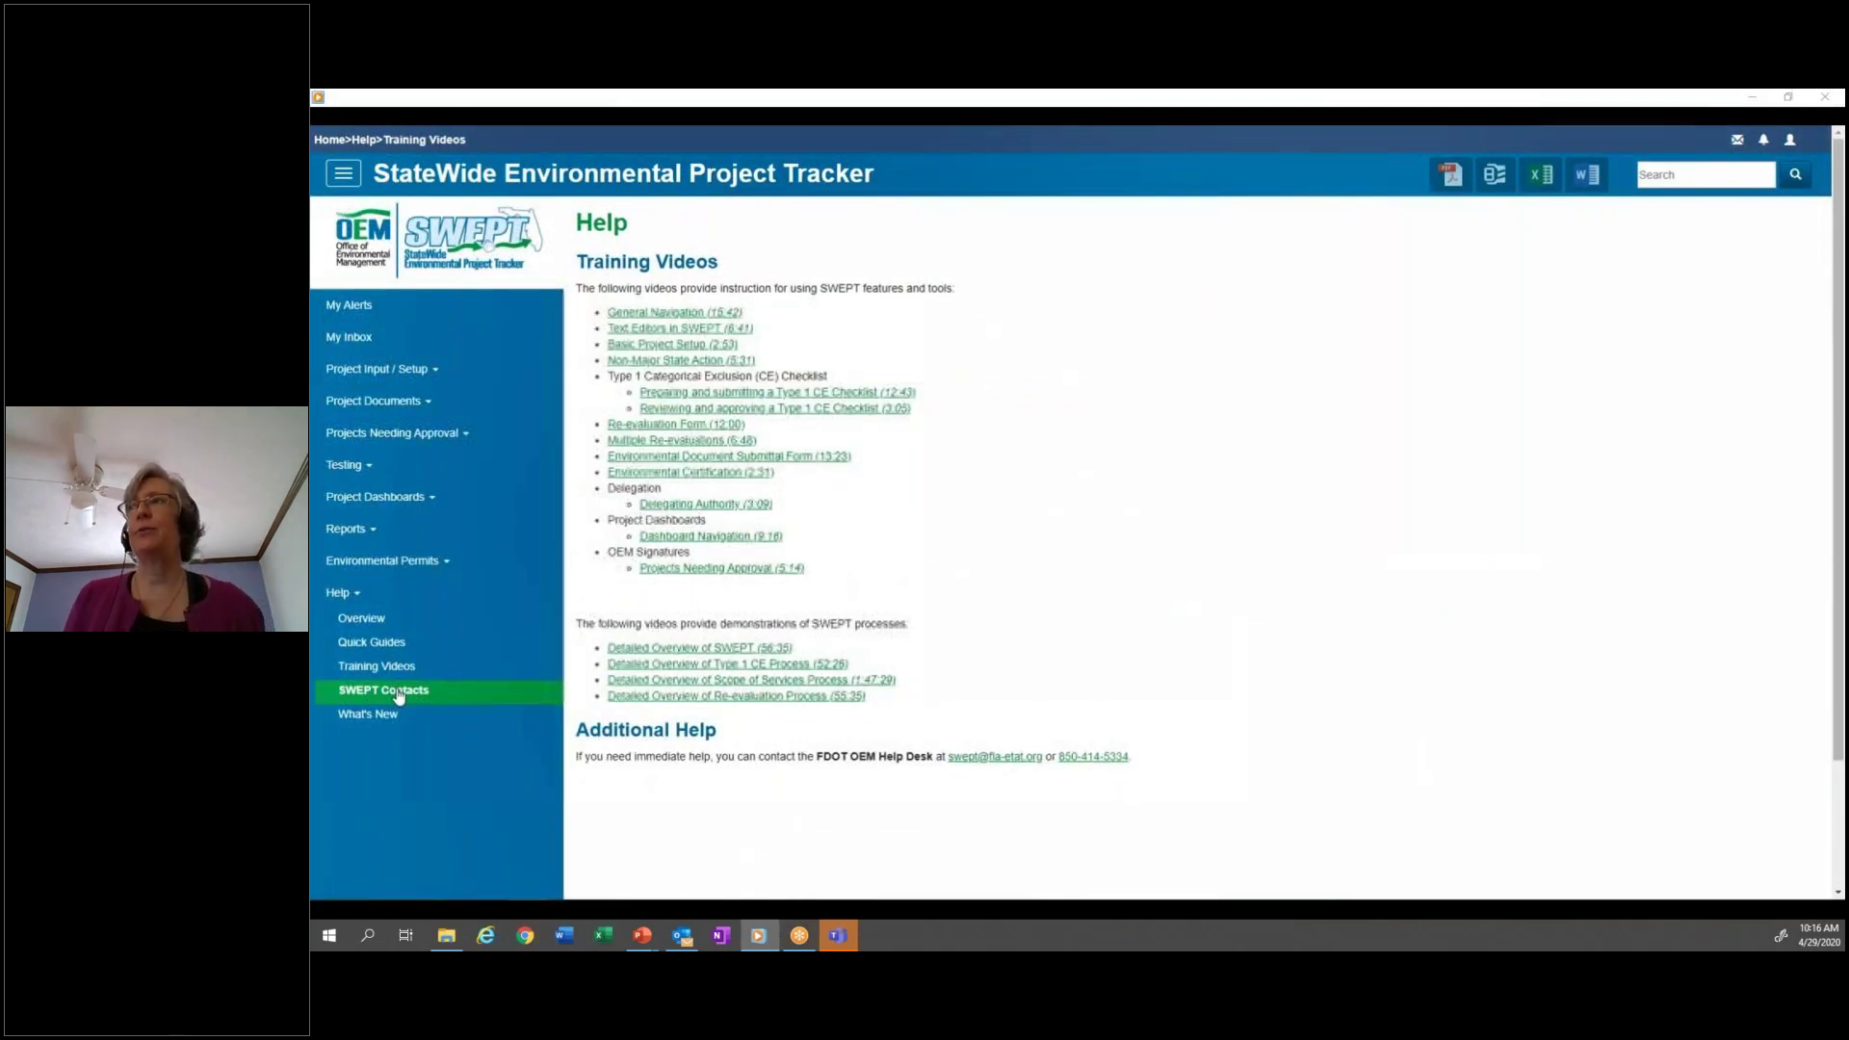
left_click(399, 692)
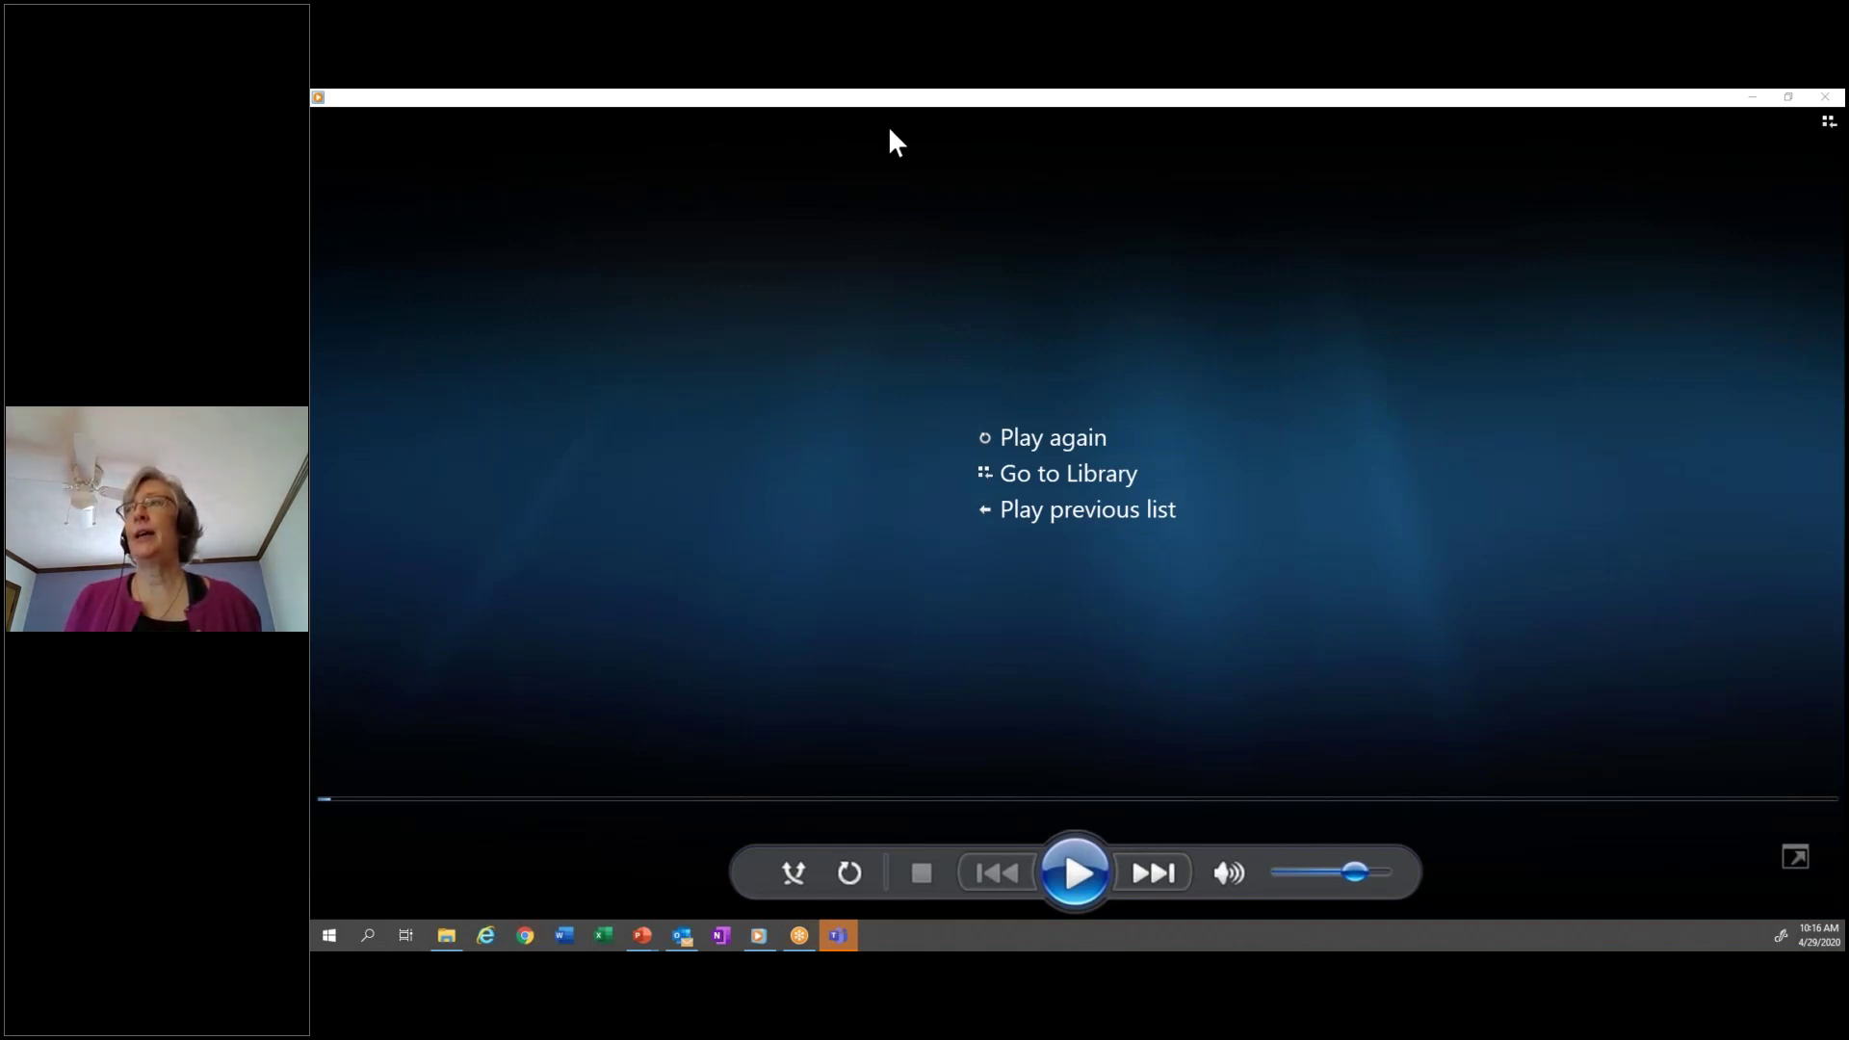
- Switch to the PowerPoint slideshow at the SWEPT Support for the Environmental Document Review Process slide
key("alt+Tab")
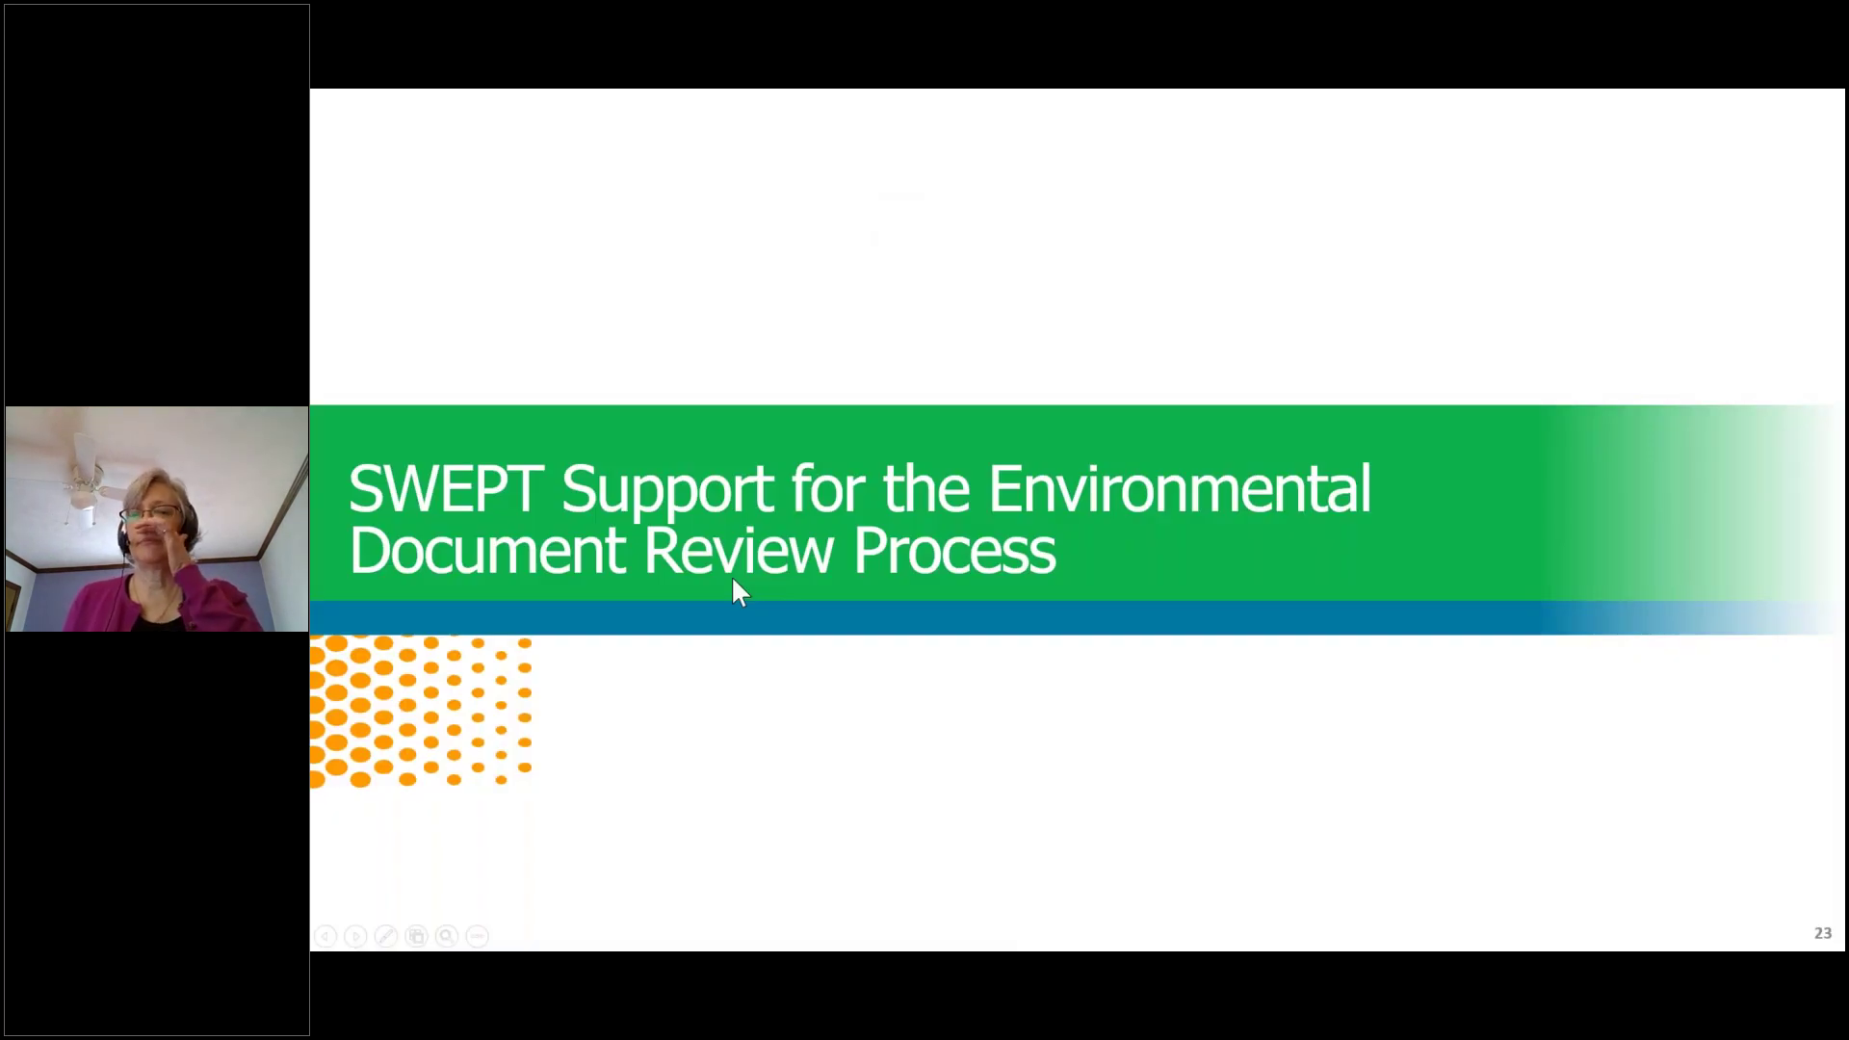